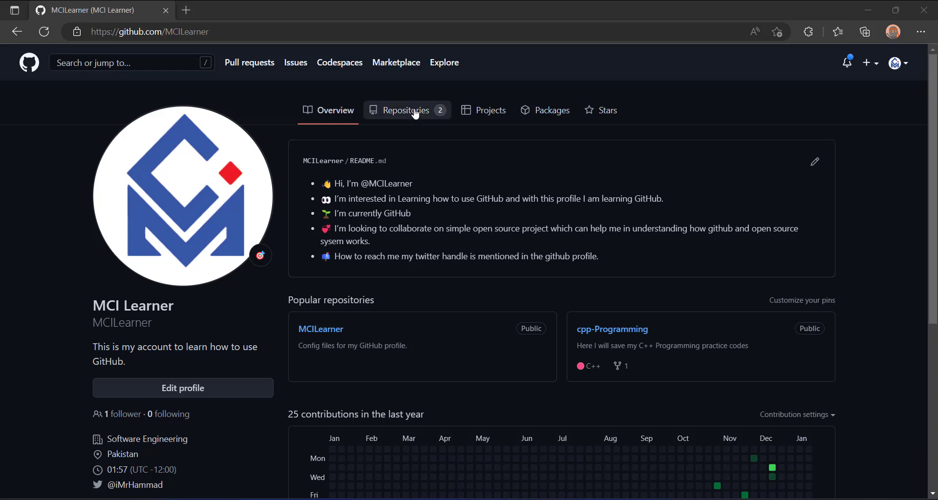
# Step: Open the cpp-Programming repository and start a new release from its Releases page
pyautogui.click(401, 120)
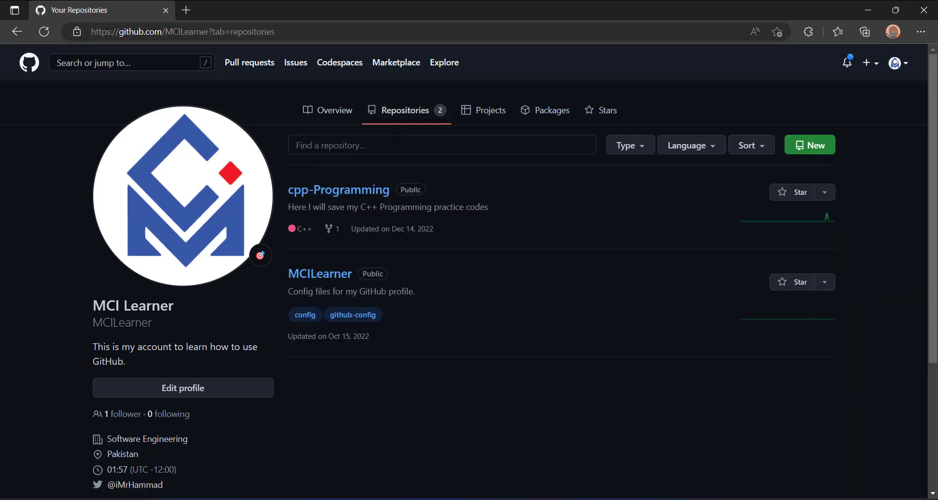
pyautogui.click(355, 197)
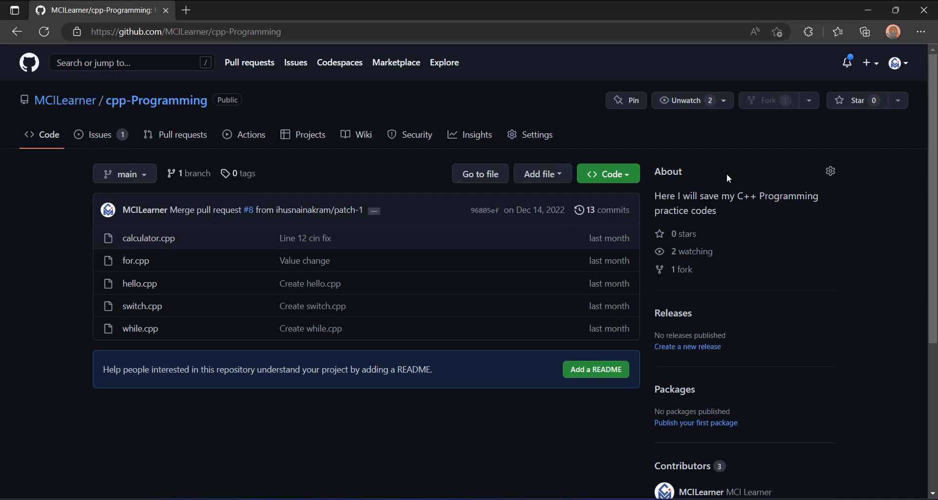
pyautogui.scroll(-3, 726, 174)
pyautogui.moveTo(658, 185); pyautogui.dragTo(750, 177)
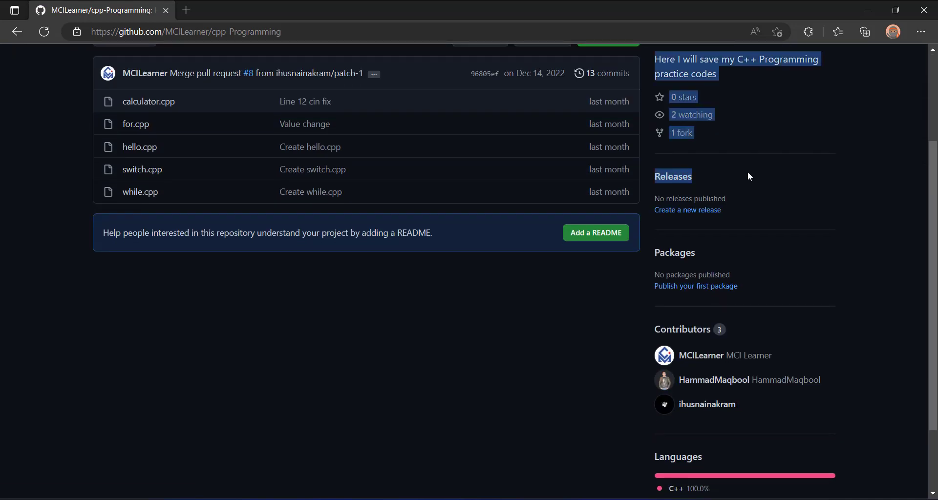
pyautogui.click(744, 166)
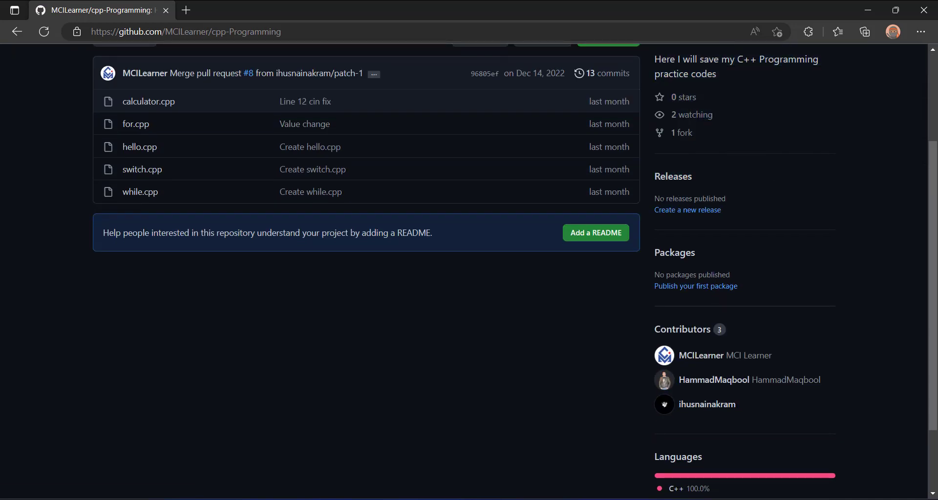
pyautogui.click(678, 182)
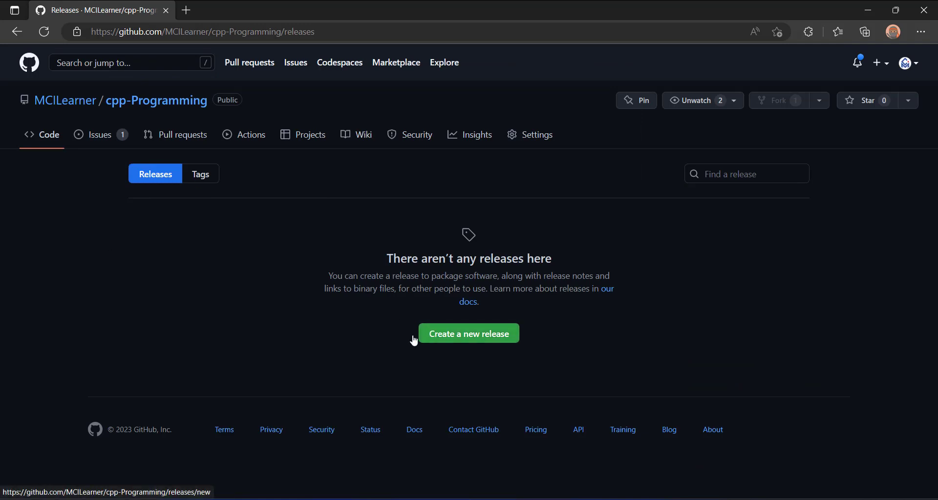
pyautogui.click(464, 341)
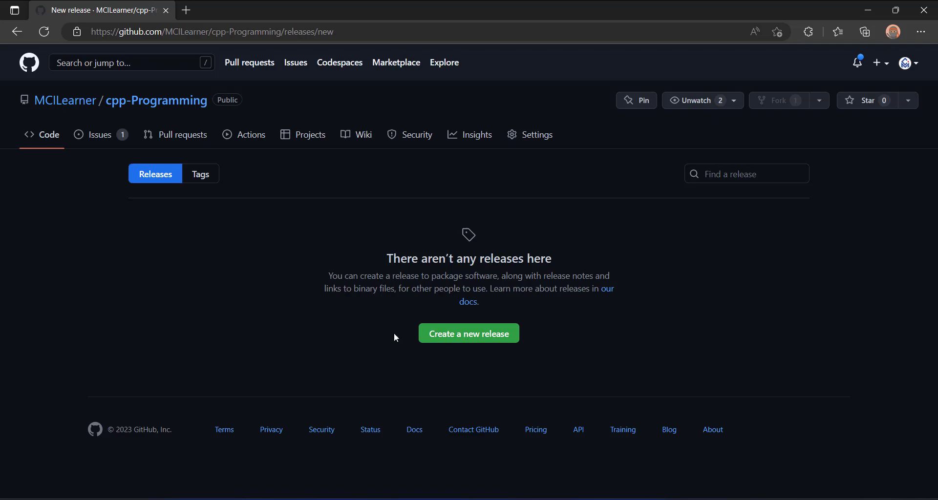
# Step: Review the new release form and its tagging suggestions for version names
pyautogui.scroll(-4, 404, 236)
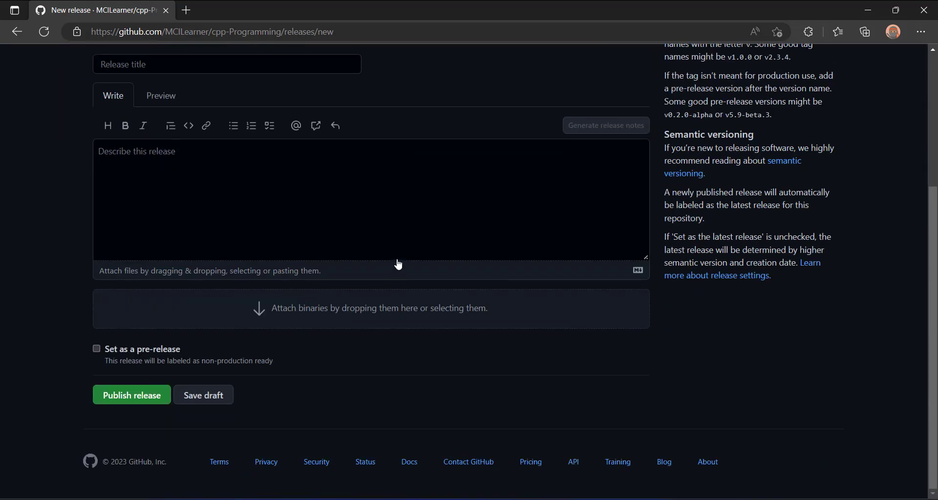
pyautogui.scroll(3, 398, 264)
pyautogui.click(372, 310)
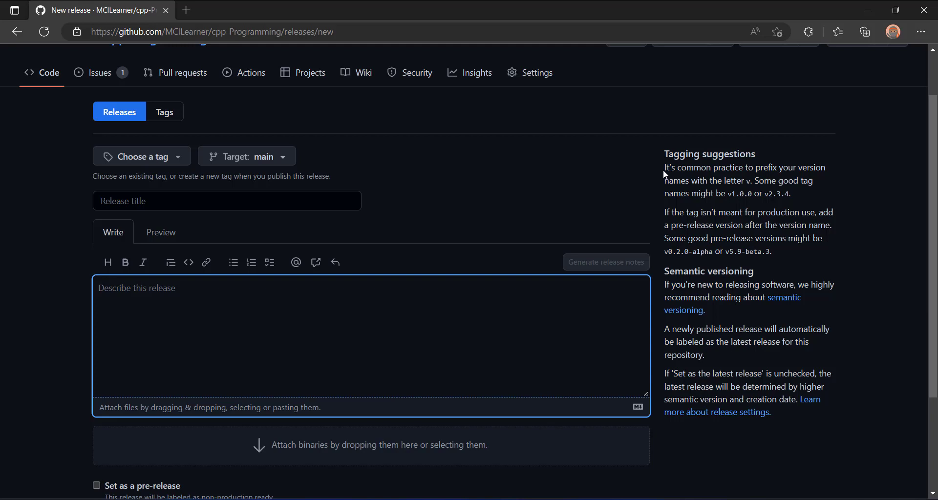
pyautogui.moveTo(664, 169); pyautogui.dragTo(797, 189)
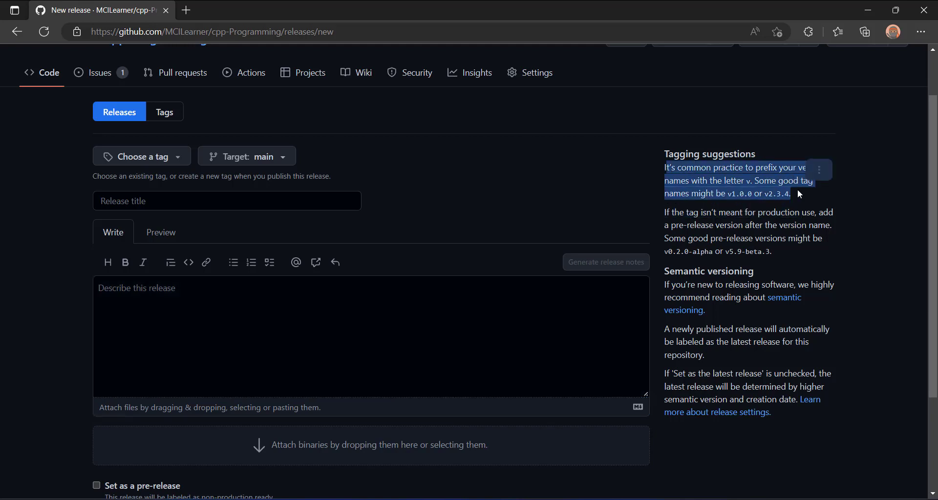
pyautogui.click(700, 180)
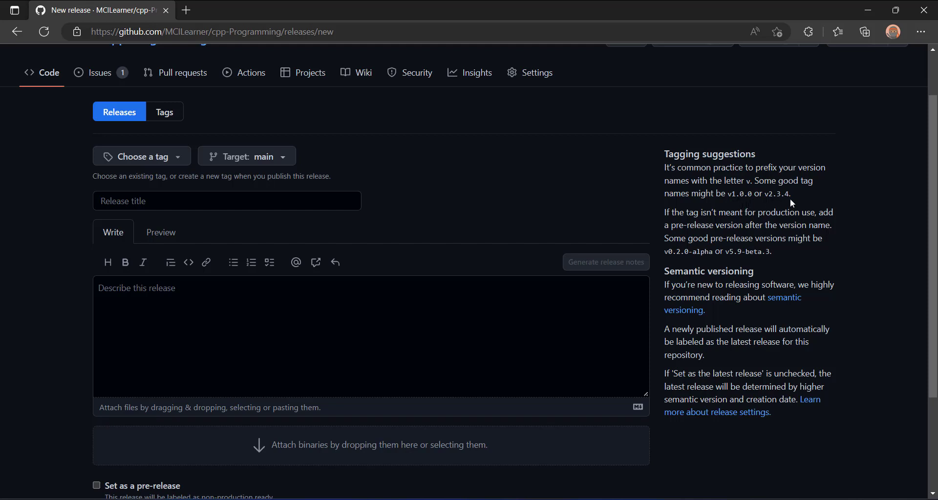
# Step: Copy the example tag v1.0.0 from the tagging suggestions and open a blank Notepad window over the release form
pyautogui.moveTo(728, 193); pyautogui.dragTo(752, 194)
pyautogui.hotkey('ctrl', 'c')
pyautogui.press('super')
pyautogui.write('notepad')
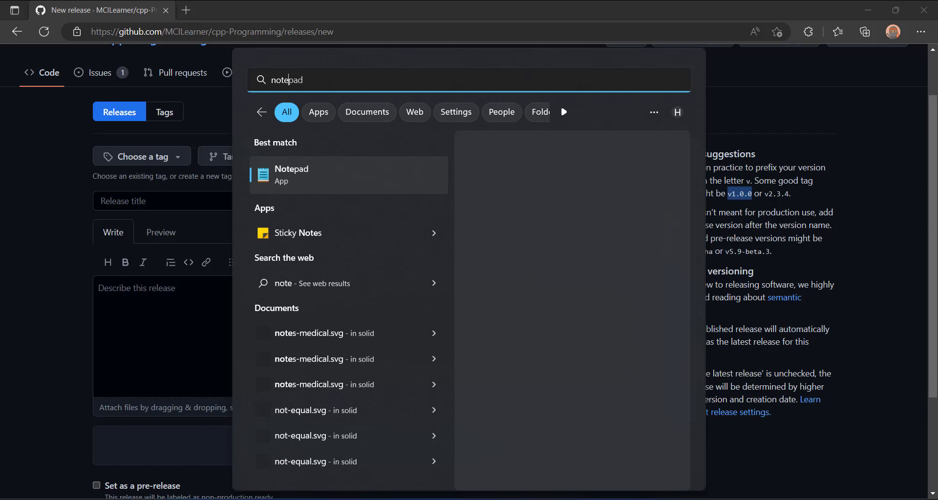
pyautogui.press('Return')
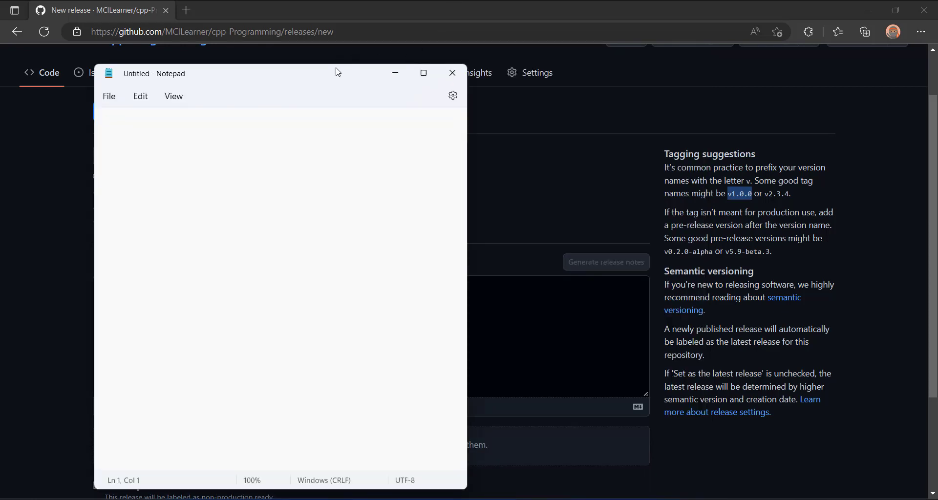
pyautogui.moveTo(330, 68); pyautogui.dragTo(491, 91)
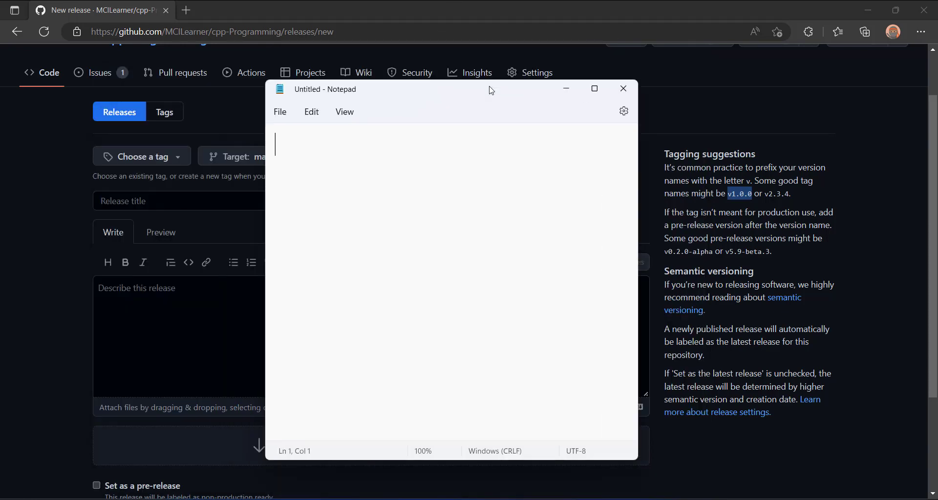
# Step: Write v1.0.0 on the first line of the note and highlight its three version digits one by one
pyautogui.write('v1')
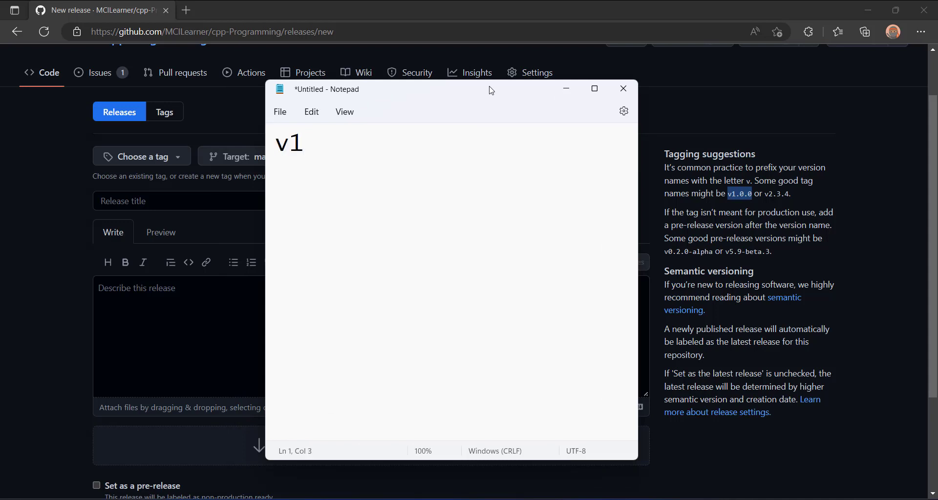
pyautogui.write('.0.0')
pyautogui.press('Left')
pyautogui.press('Left')
pyautogui.press('Left')
pyautogui.press('Left')
pyautogui.hotkey('shift', 'Left')
pyautogui.press('Right')
pyautogui.press('Right')
pyautogui.hotkey('shift', 'Right')
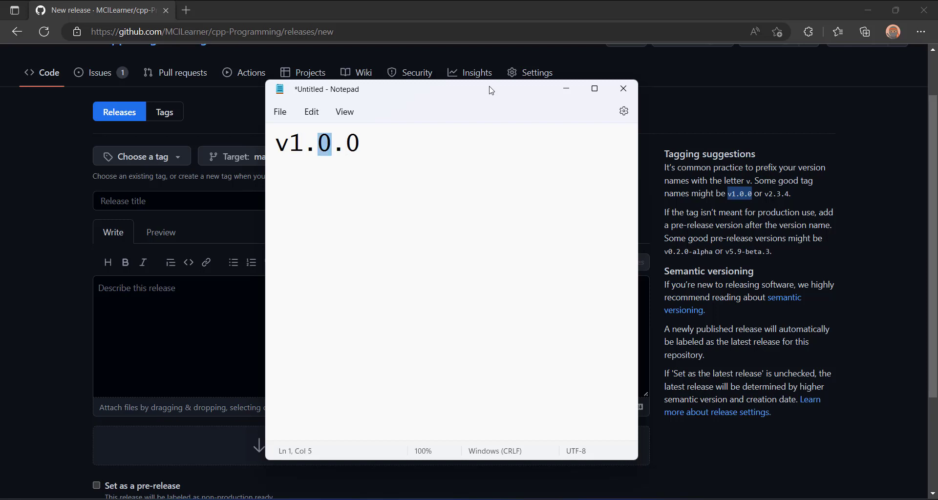
pyautogui.press('Right')
pyautogui.press('Right')
pyautogui.hotkey('shift', 'Right')
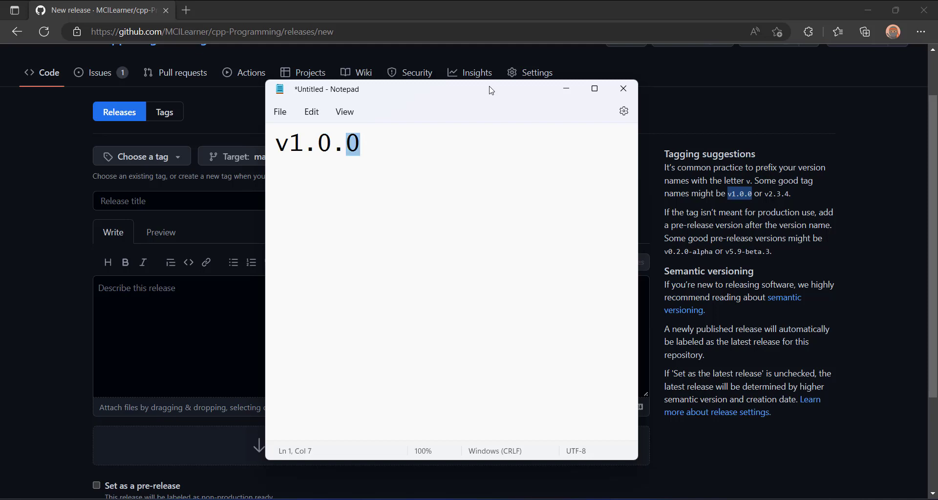
# Step: Go over the major, minor and patch digits of v1.0.0 again, highlighting each one in turn
pyautogui.press('Left')
pyautogui.press('Left')
pyautogui.press('Left')
pyautogui.press('Left')
pyautogui.hotkey('shift', 'Left')
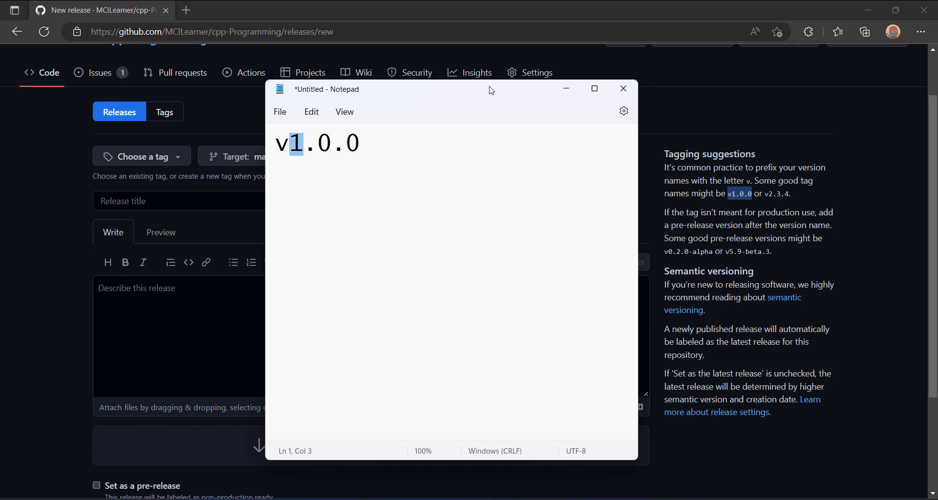
pyautogui.press('Right')
pyautogui.press('Right')
pyautogui.hotkey('shift', 'Right')
pyautogui.press('Right')
pyautogui.press('Right')
pyautogui.hotkey('shift', 'Right')
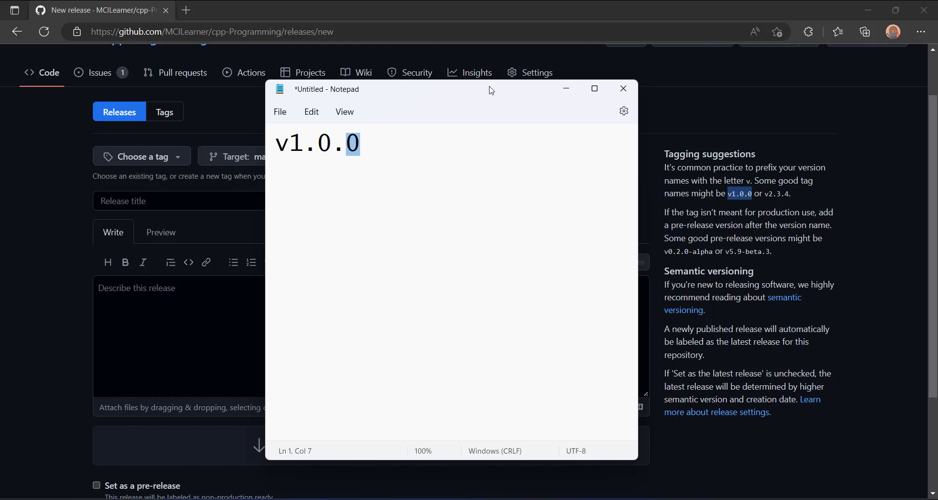
pyautogui.press('Left')
pyautogui.press('Left')
pyautogui.hotkey('shift', 'Left')
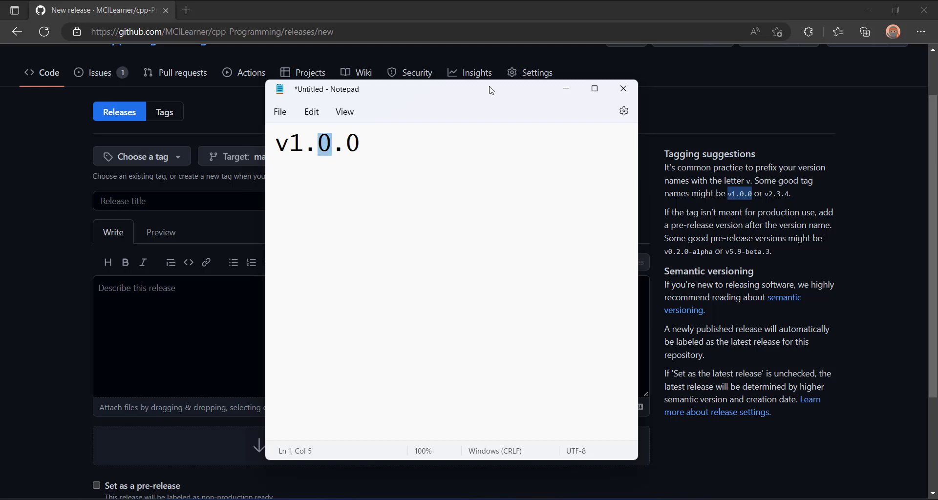
pyautogui.press('Right')
pyautogui.press('Right')
pyautogui.hotkey('shift', 'Right')
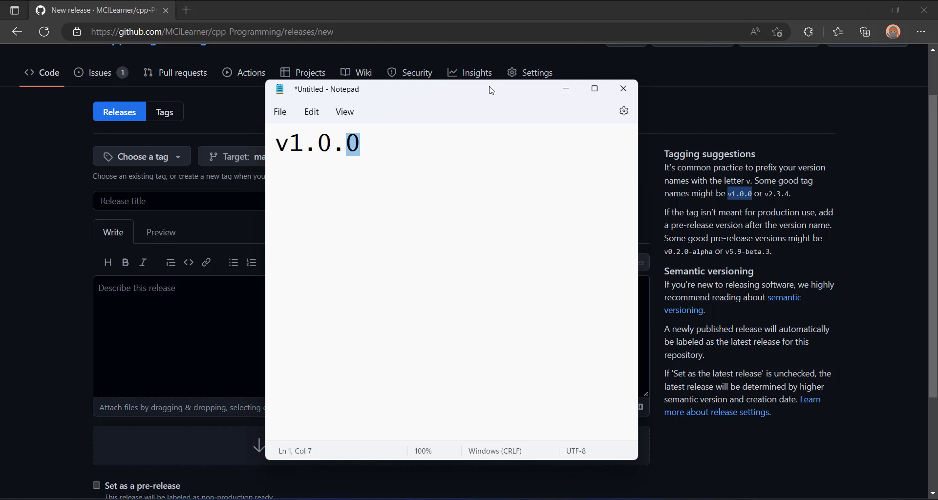
pyautogui.press('Left')
pyautogui.press('Left')
pyautogui.press('Left')
pyautogui.press('Left')
pyautogui.press('Right')
pyautogui.press('Right')
pyautogui.press('Right')
pyautogui.press('Right')
# Step: Add a second version number below the first one, reading v1.1.1
pyautogui.press('Return')
pyautogui.write('v')
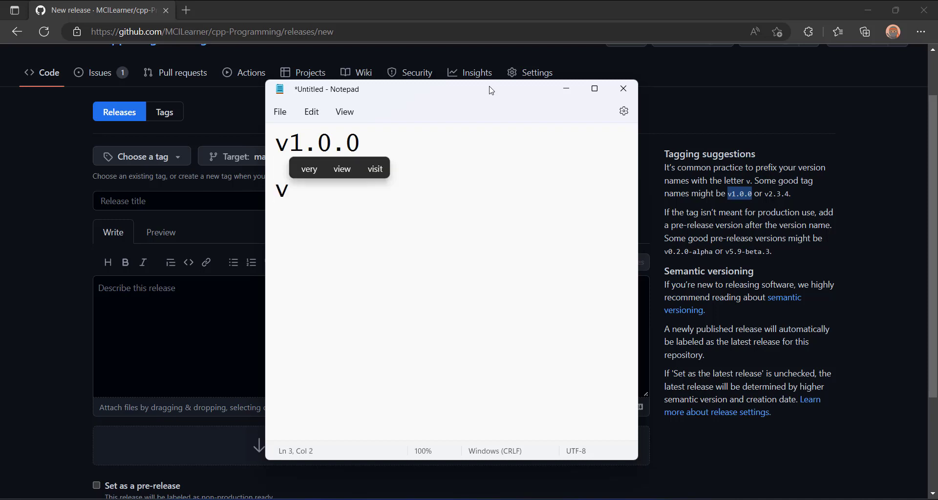
pyautogui.write('1.1.0')
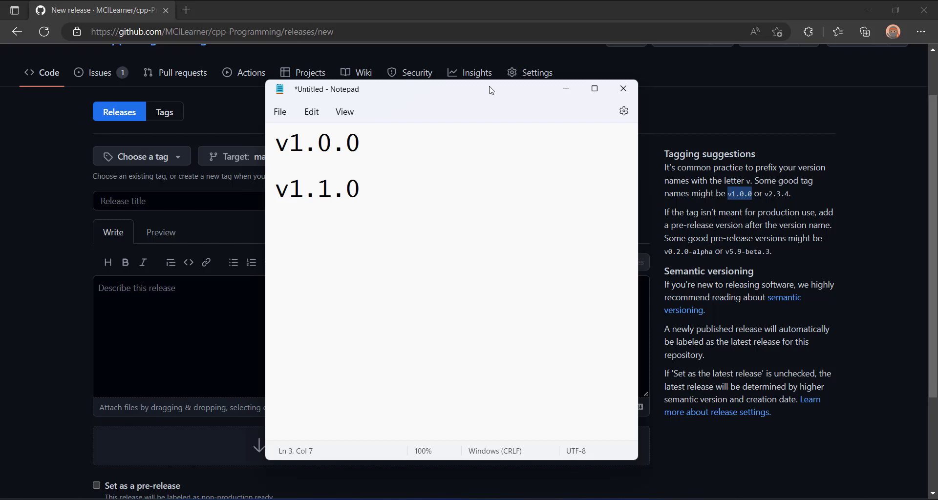
pyautogui.hotkey('shift', 'Left')
pyautogui.write('1')
# Step: Add a third version number, v2.0.0, leaving a blank line above it
pyautogui.press('Return')
pyautogui.press('Return')
pyautogui.write('v')
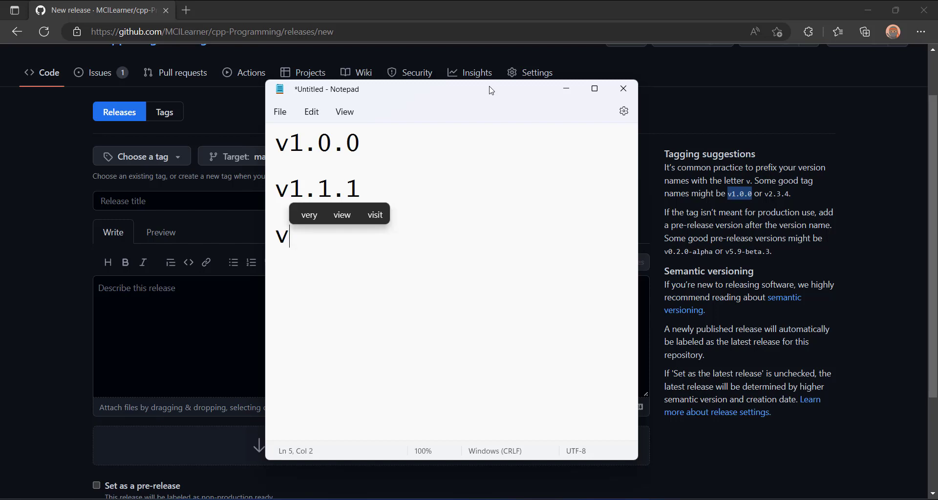
pyautogui.write('2.0')
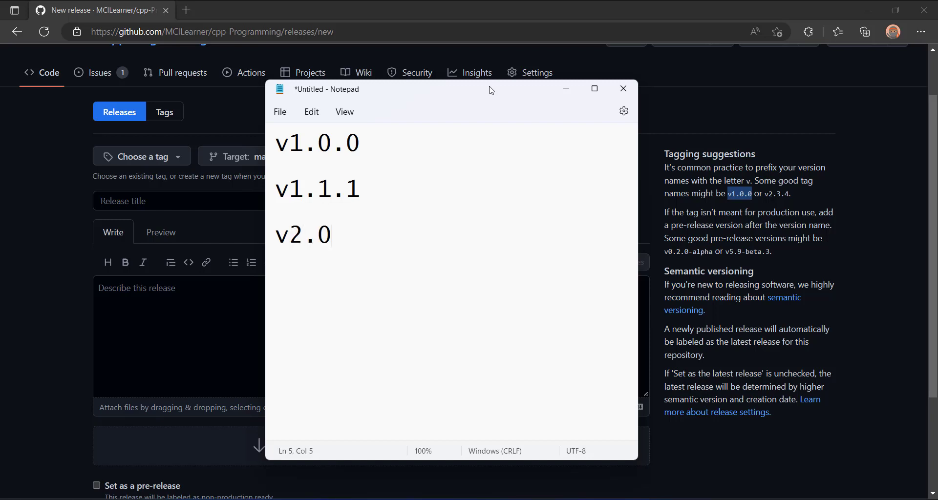
pyautogui.write('.0')
# Step: Change the minor and patch digits of the third version number to make it v2.1.2, and highlight the whole number
pyautogui.press('Left')
pyautogui.press('Left')
pyautogui.press('Left')
pyautogui.hotkey('shift', 'Right')
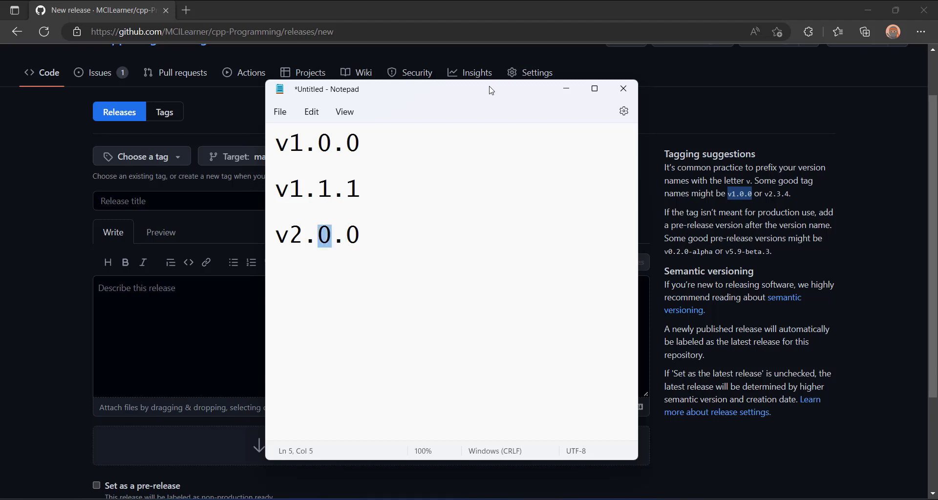
pyautogui.write('1')
pyautogui.press('Right')
pyautogui.hotkey('shift', 'Right')
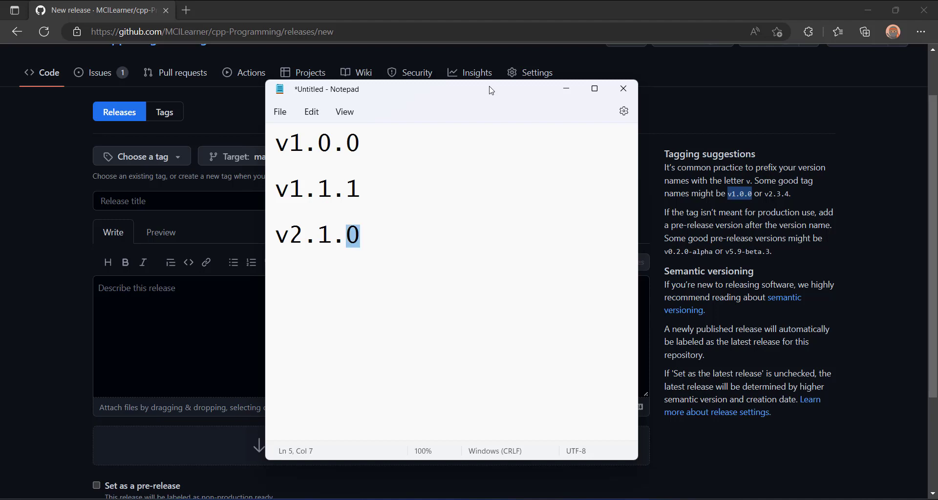
pyautogui.write('1')
pyautogui.press('Left')
pyautogui.hotkey('shift', 'Right')
pyautogui.write('2')
pyautogui.press('Left')
pyautogui.hotkey('shift', 'Right')
pyautogui.hotkey('shift', 'Left')
pyautogui.hotkey('shift', 'Left')
pyautogui.hotkey('shift', 'Left')
pyautogui.hotkey('shift', 'Left')
pyautogui.hotkey('shift', 'Left')
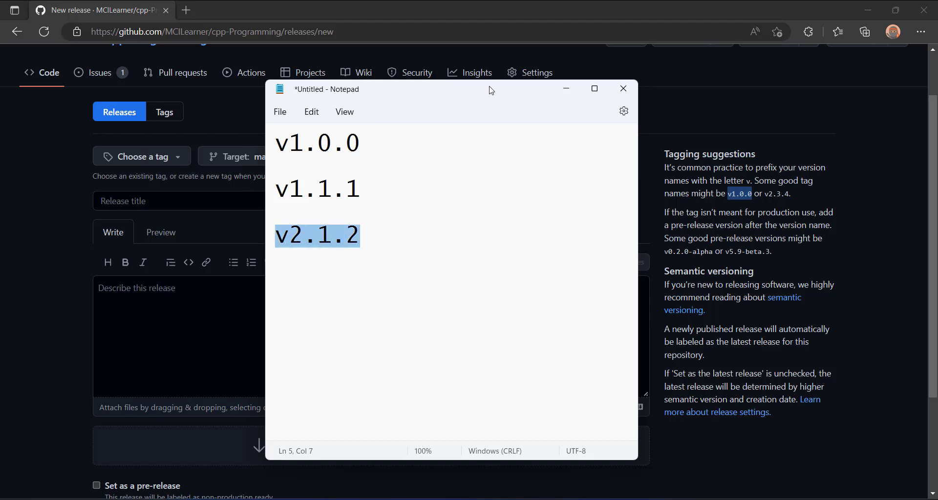
# Step: Delete all the version numbers from the note
pyautogui.hotkey('ctrl', 'a')
pyautogui.press('Left')
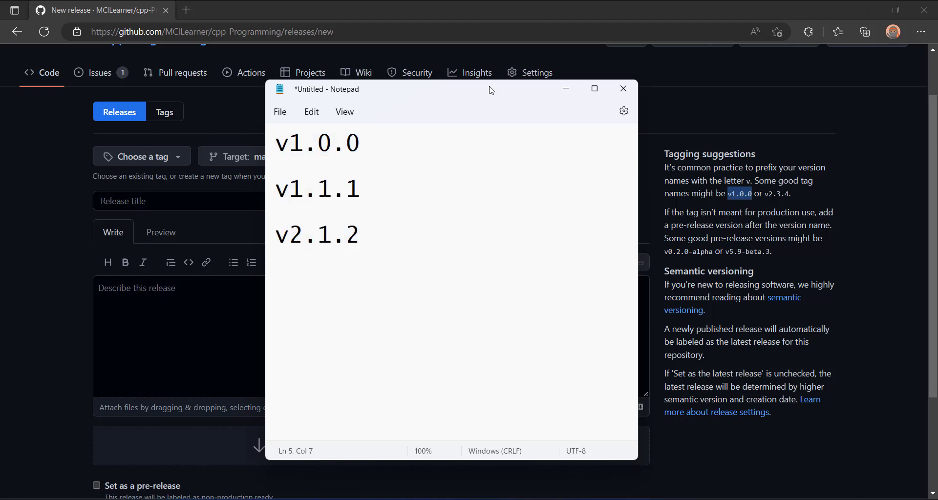
pyautogui.hotkey('ctrl', 'a')
pyautogui.press('BackSpace')
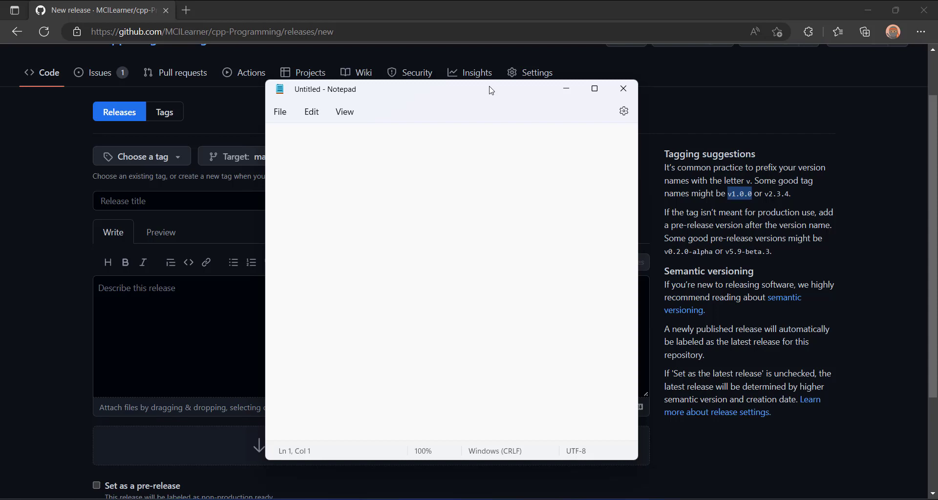
pyautogui.click(566, 89)
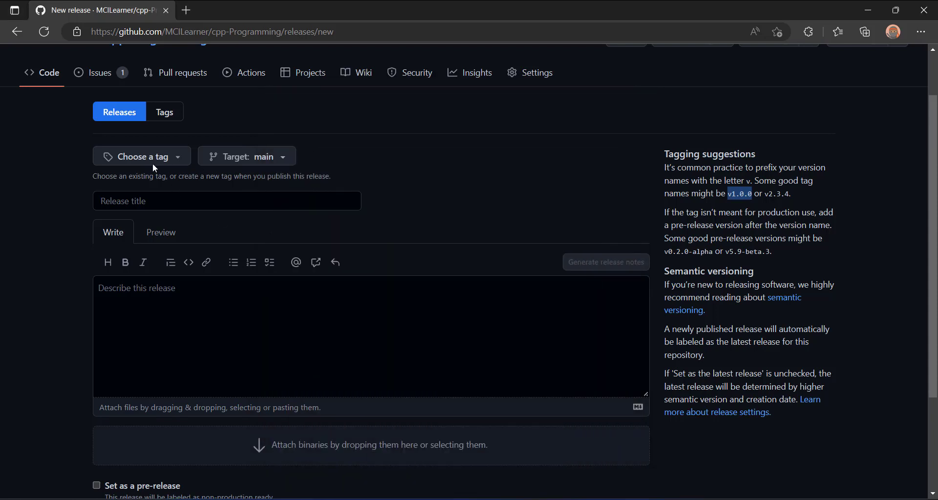
pyautogui.click(153, 162)
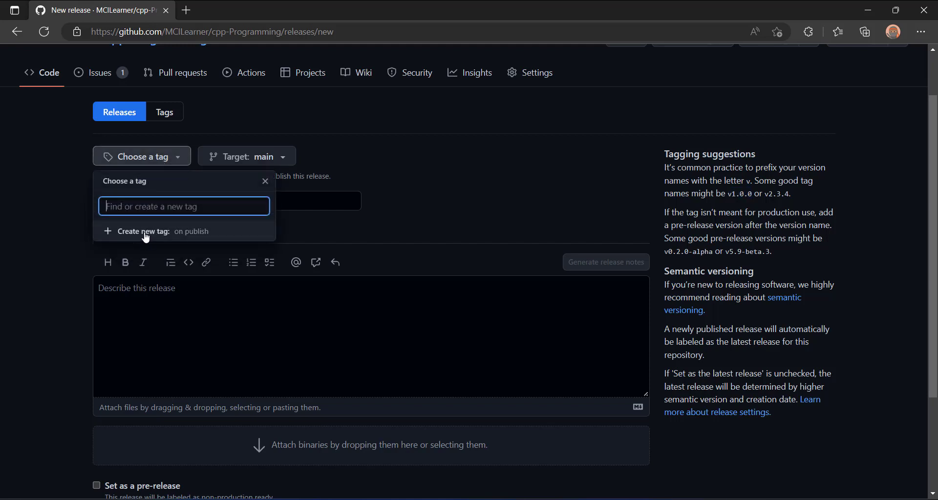
pyautogui.click(468, 215)
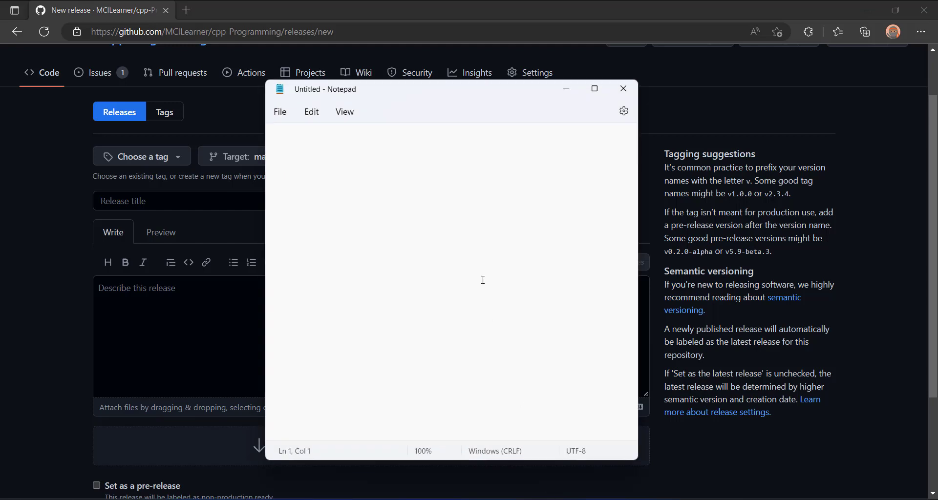
# Step: Write the pre-release version name v0.1.0-alpha in the empty note
pyautogui.write('v1')
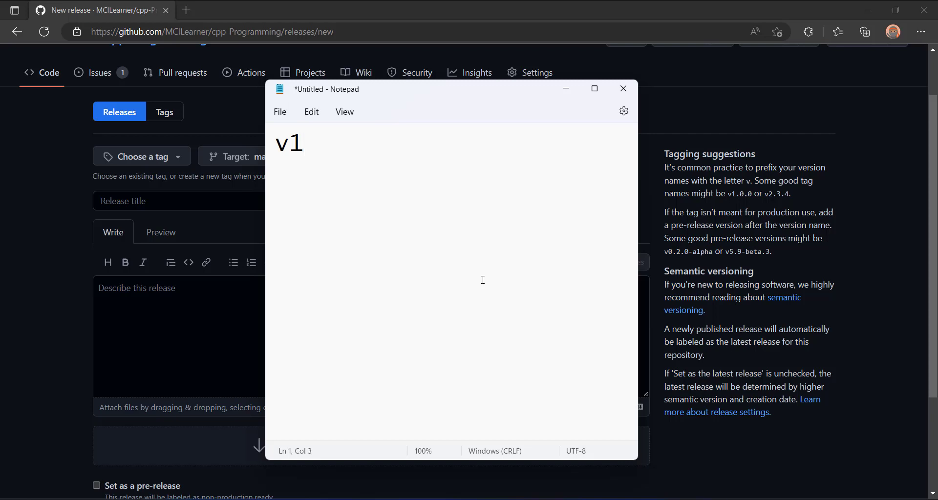
pyautogui.press('BackSpace')
pyautogui.write('0.1.0')
pyautogui.press('Left')
pyautogui.press('Left')
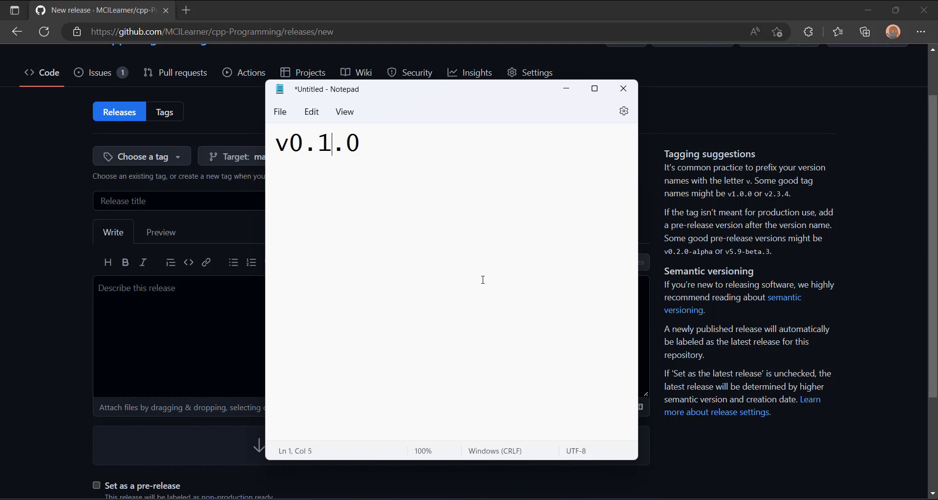
pyautogui.press('Left')
pyautogui.hotkey('shift', 'Right')
pyautogui.press('Right')
pyautogui.press('Right')
pyautogui.press('Right')
pyautogui.write('-alpha')
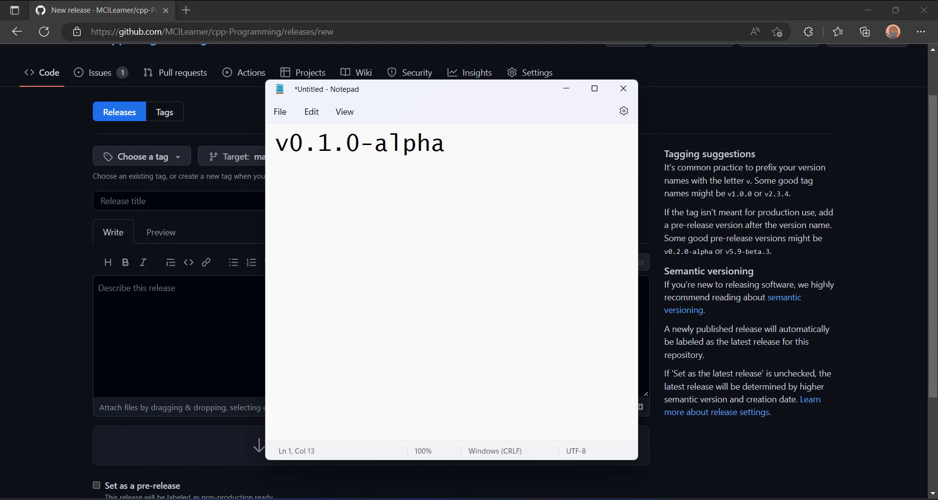
# Step: Highlight the example pre-release version v0.2.0-alpha in the tagging suggestions, and the alpha part of it
pyautogui.moveTo(665, 252); pyautogui.dragTo(713, 252)
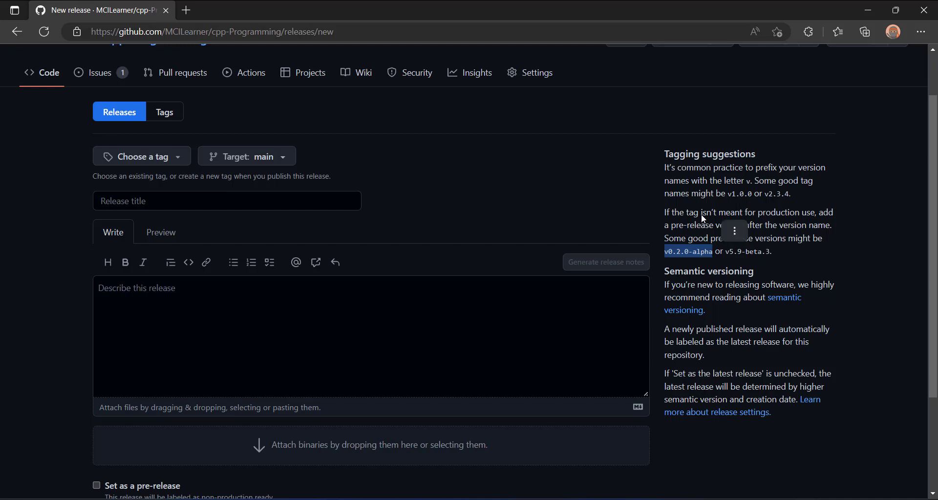
pyautogui.click(735, 231)
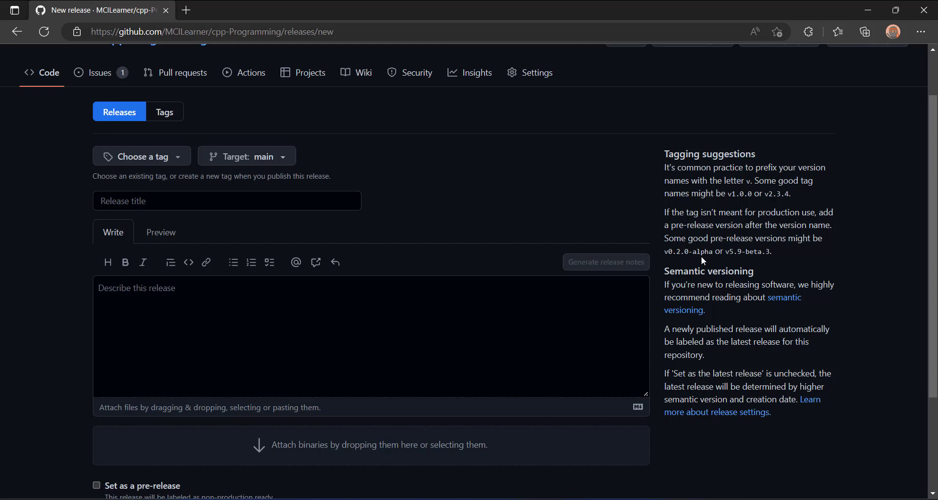
pyautogui.moveTo(696, 252); pyautogui.dragTo(709, 252)
# Step: Switch to Notepad, replace the alpha suffix of the version name with beta, and close the note without saving
pyautogui.hotkey('alt', 'Tab')
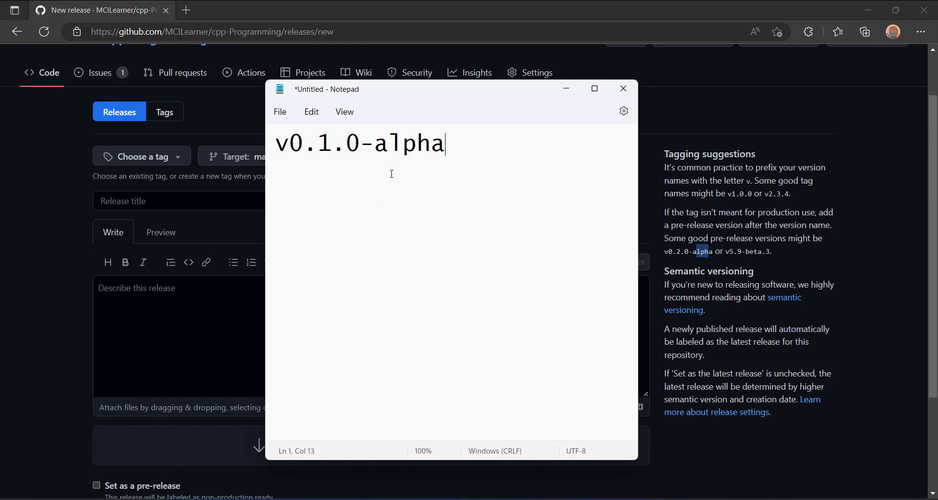
pyautogui.moveTo(375, 144); pyautogui.dragTo(445, 143)
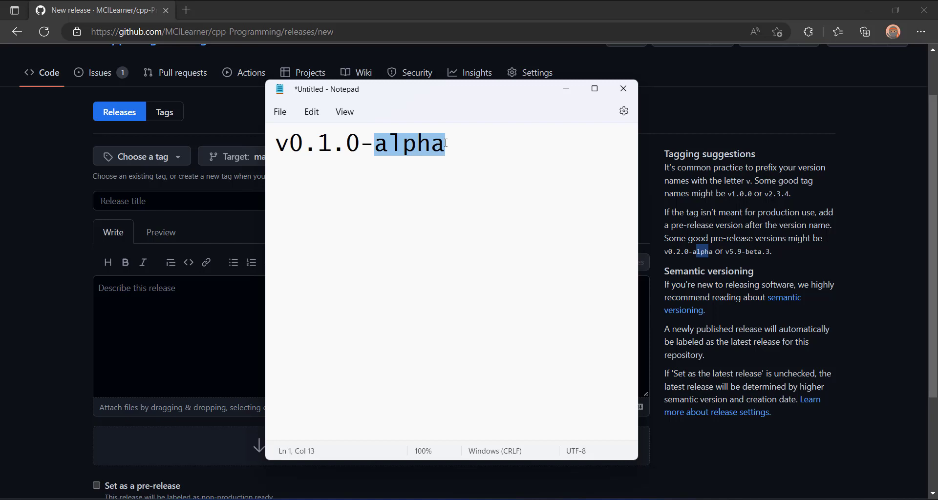
pyautogui.press('BackSpace')
pyautogui.write('beta')
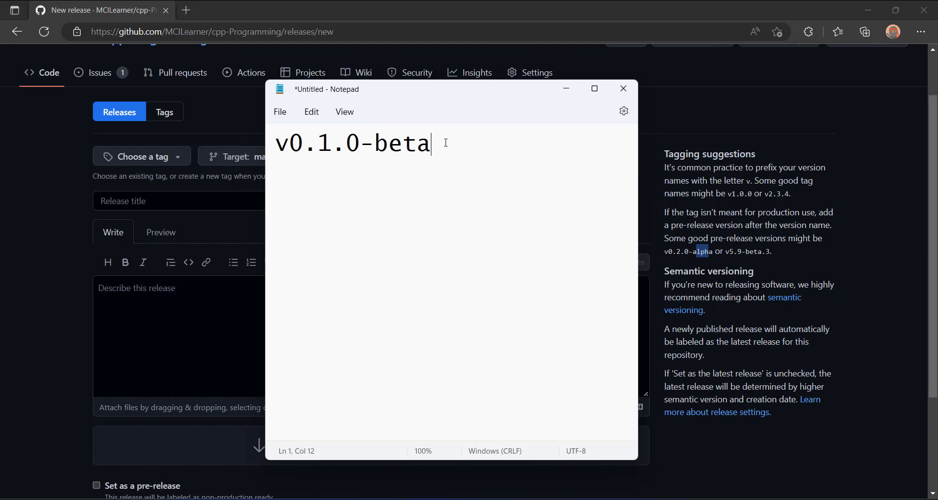
pyautogui.click(624, 88)
pyautogui.click(455, 306)
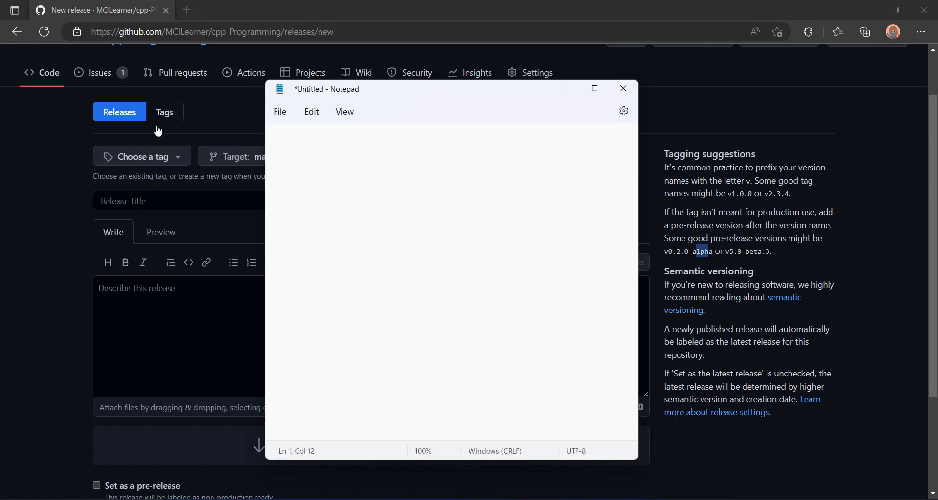
# Step: Return to the main page of the cpp-Programming repository and start creating a new release from there
pyautogui.scroll(2, 188, 182)
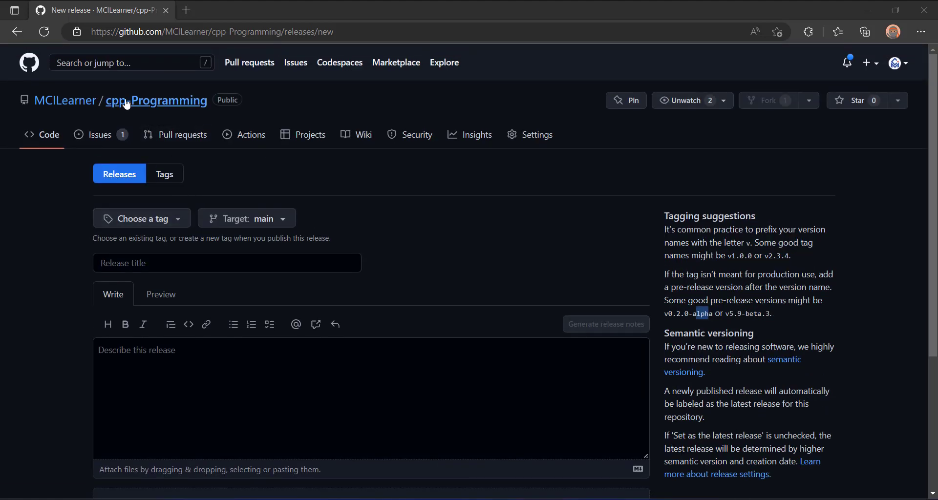
pyautogui.click(42, 109)
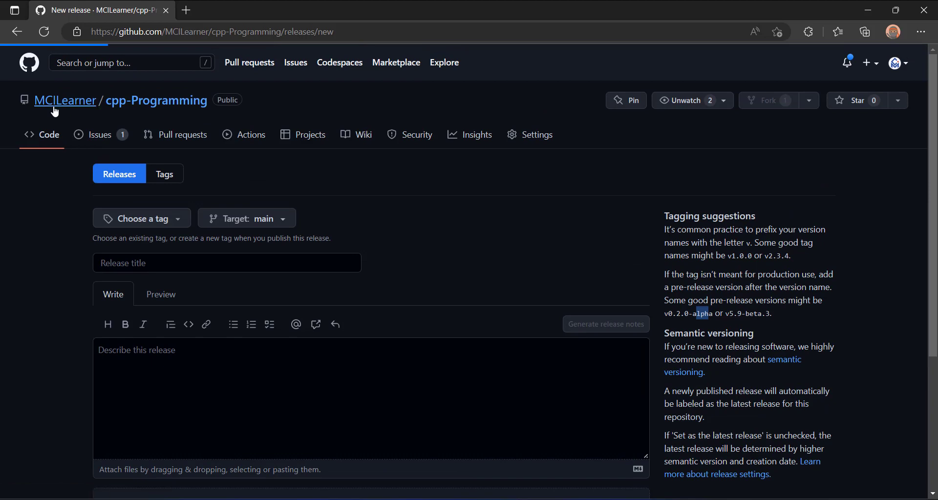
pyautogui.click(149, 105)
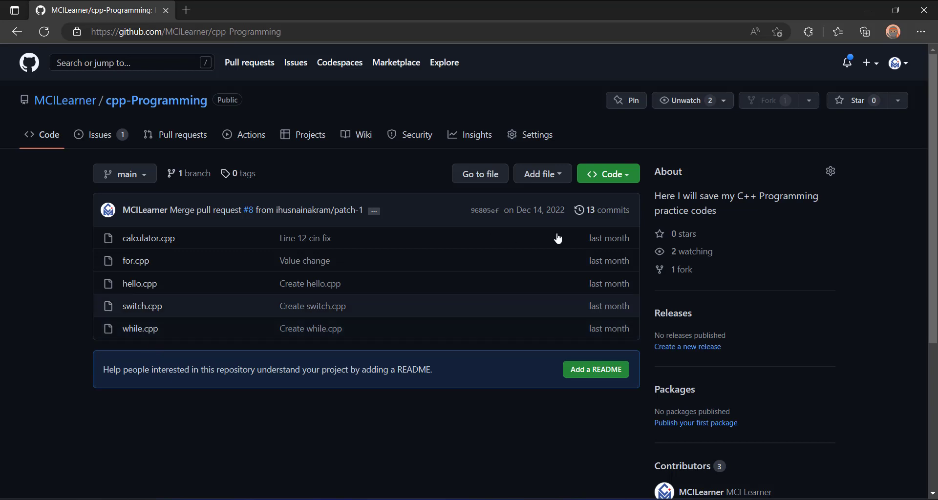
pyautogui.click(682, 351)
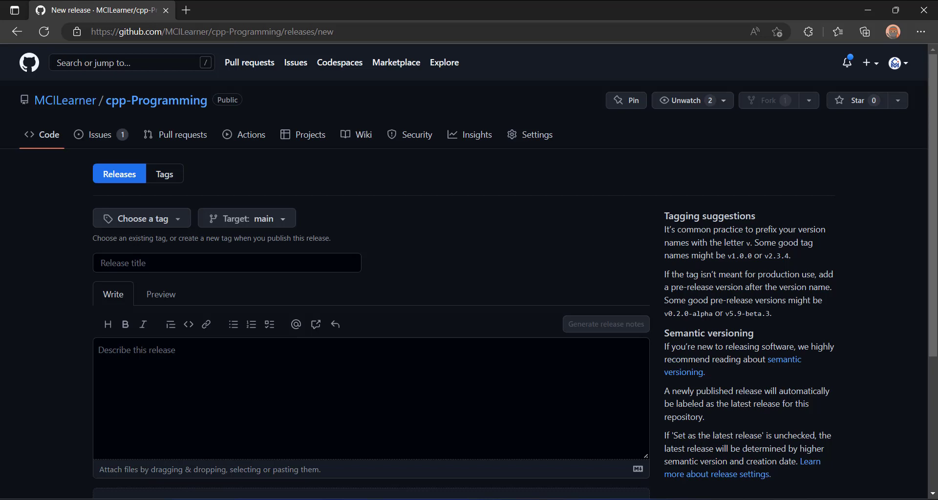
# Step: Enter v0.1.0-alpha as the release title and highlight its alpha suffix
pyautogui.click(163, 265)
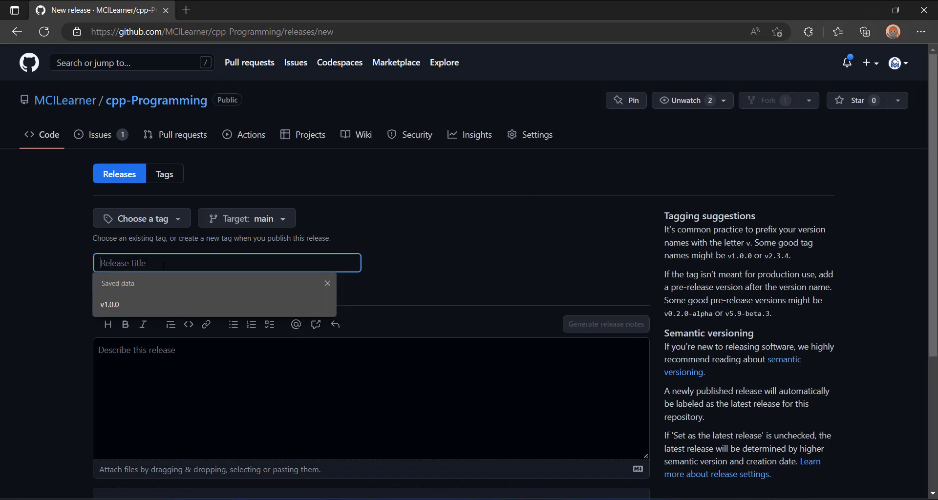
pyautogui.write('v0.1')
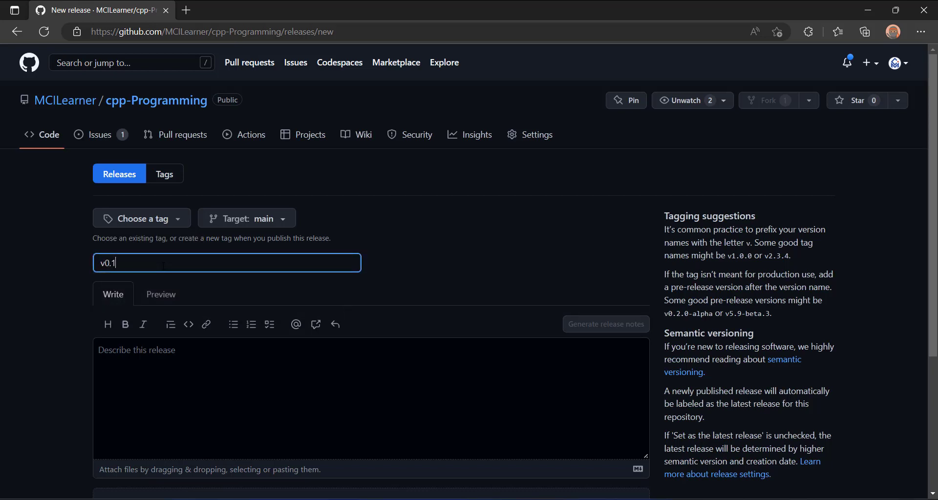
pyautogui.write('.0-alpha')
pyautogui.click(188, 362)
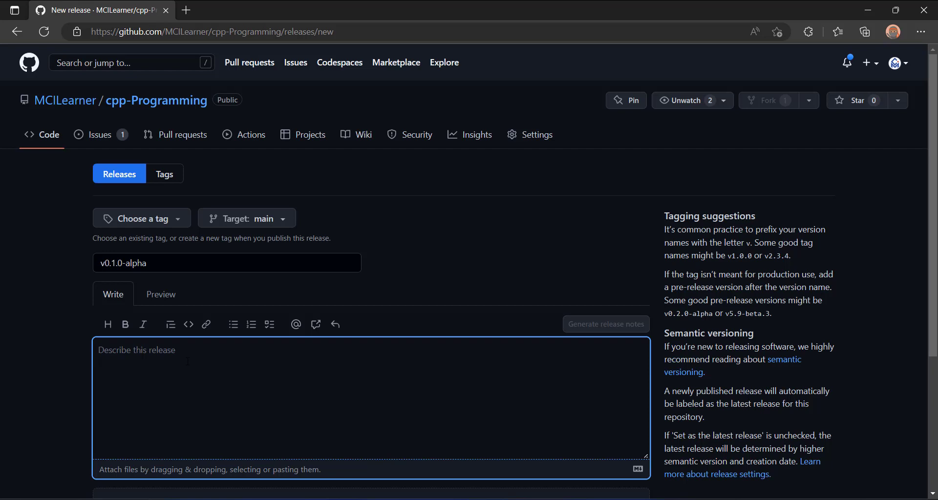
pyautogui.tripleClick(186, 263)
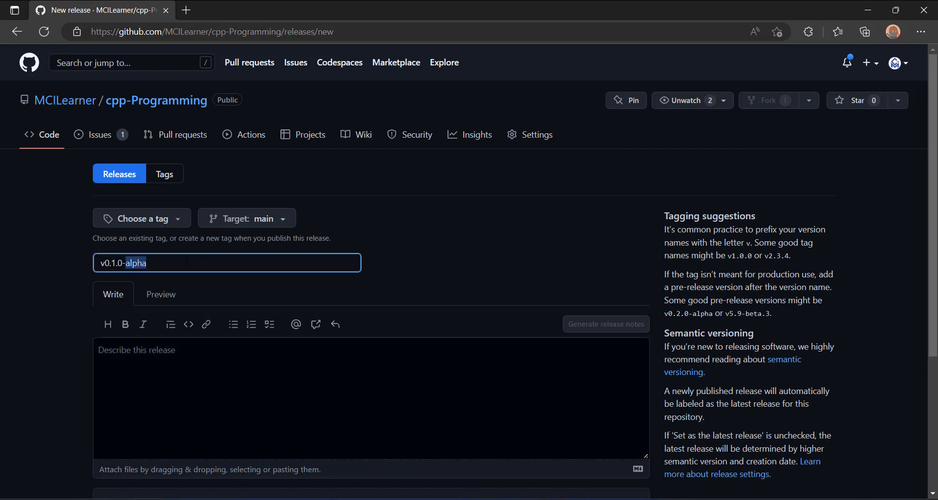
pyautogui.click(323, 434)
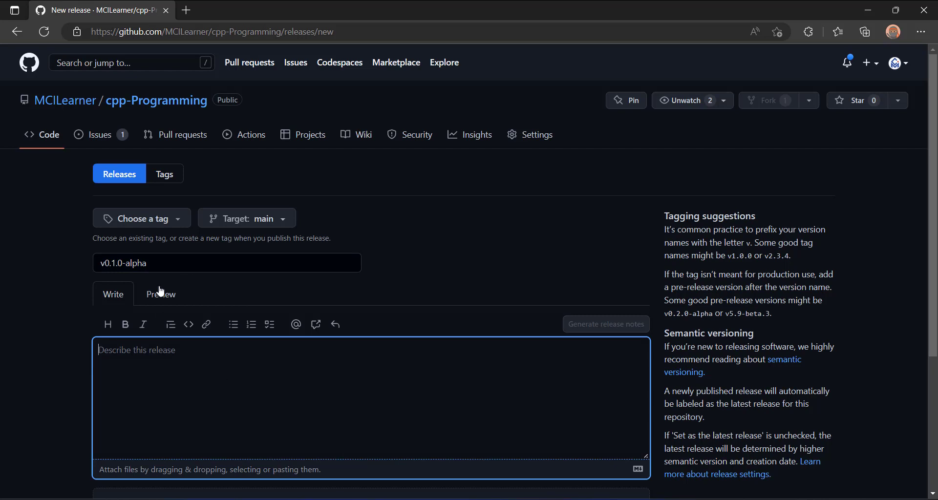
pyautogui.doubleClick(161, 263)
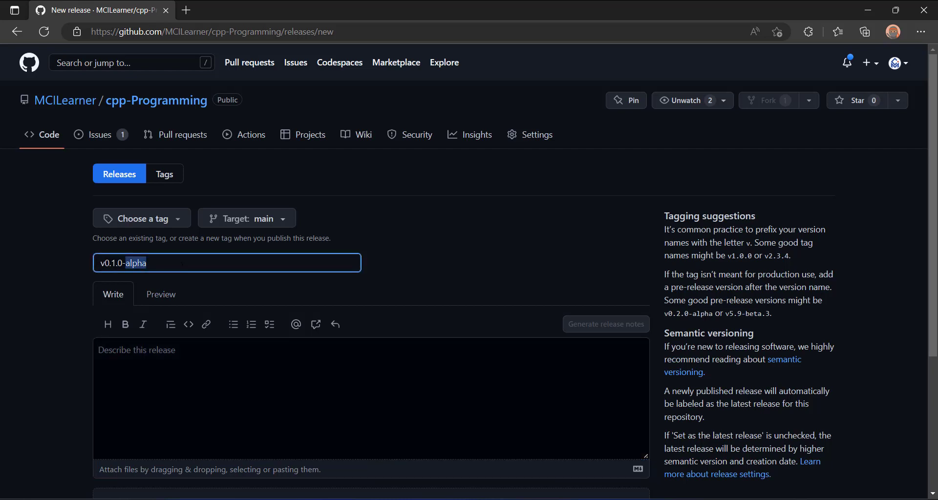
# Step: Copy v0.1.0-alpha out of the release title, clear the title, and create v0.1.0-alpha as the release's new tag
pyautogui.click(182, 264)
pyautogui.hotkey('ctrl', 'shift', 'Left')
pyautogui.hotkey('ctrl', 'shift', 'Left')
pyautogui.hotkey('ctrl', 'c')
pyautogui.press('BackSpace')
pyautogui.click(176, 219)
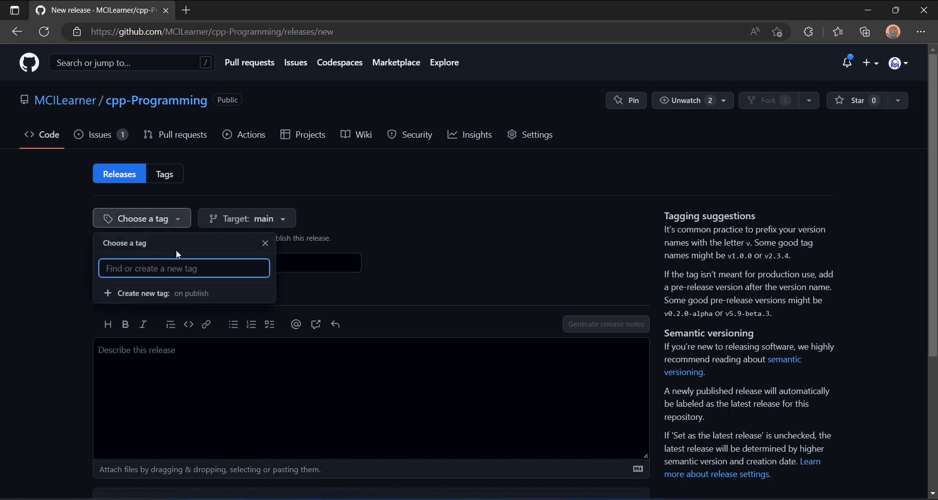
pyautogui.click(151, 303)
pyautogui.click(151, 221)
pyautogui.hotkey('ctrl', 'v')
pyautogui.press('Return')
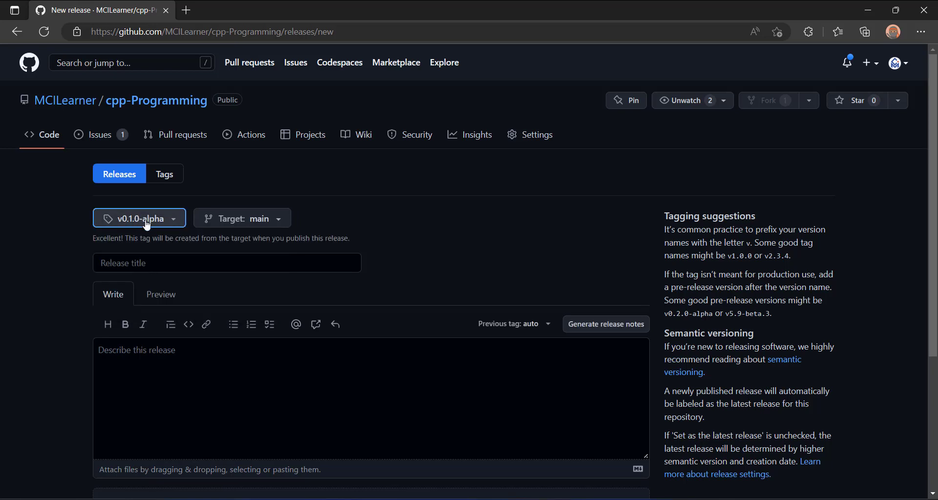
# Step: Generate the release notes automatically and read through the resulting description text
pyautogui.click(605, 324)
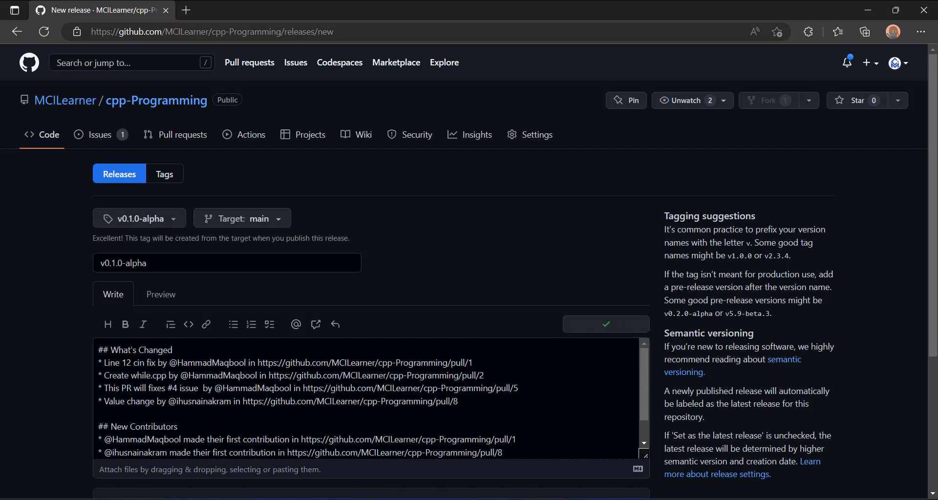
pyautogui.scroll(-1, 368, 399)
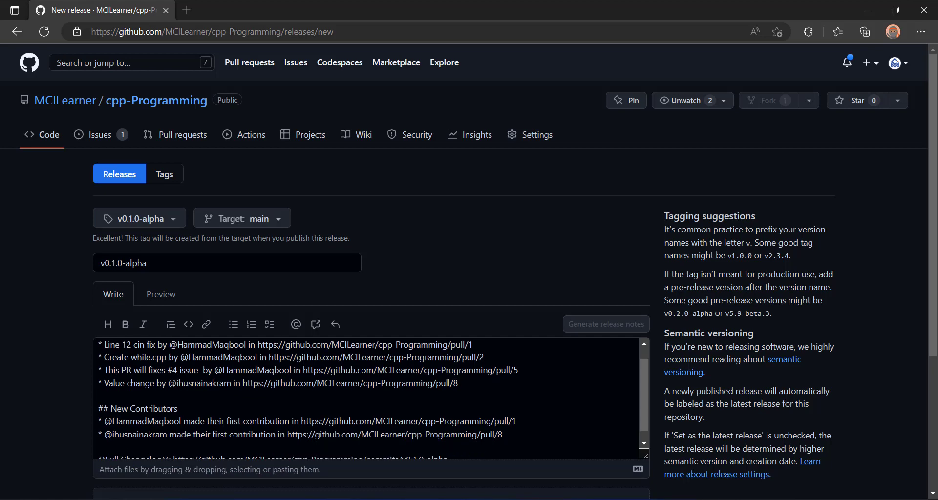
pyautogui.scroll(-1, 369, 399)
pyautogui.scroll(2, 369, 398)
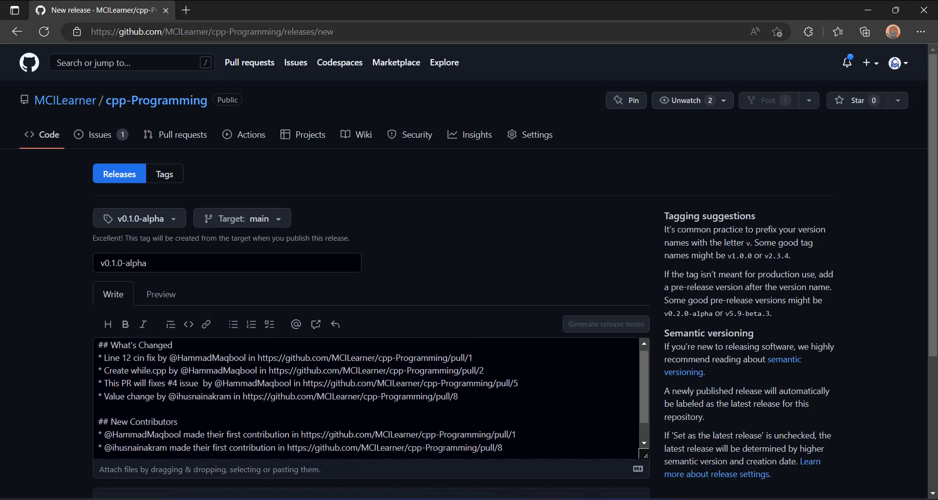
pyautogui.scroll(-2, 369, 399)
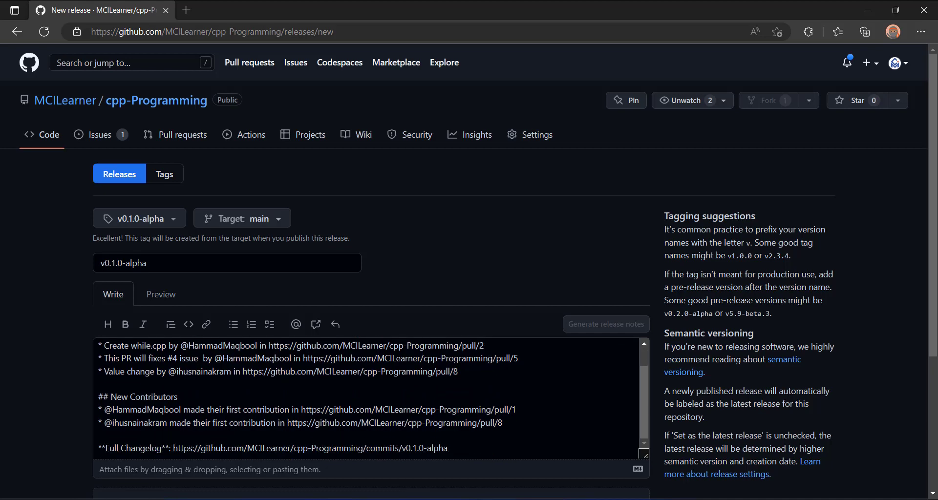
# Step: Preview the formatted release notes and review the release form down to its attachment and publishing options
pyautogui.click(184, 295)
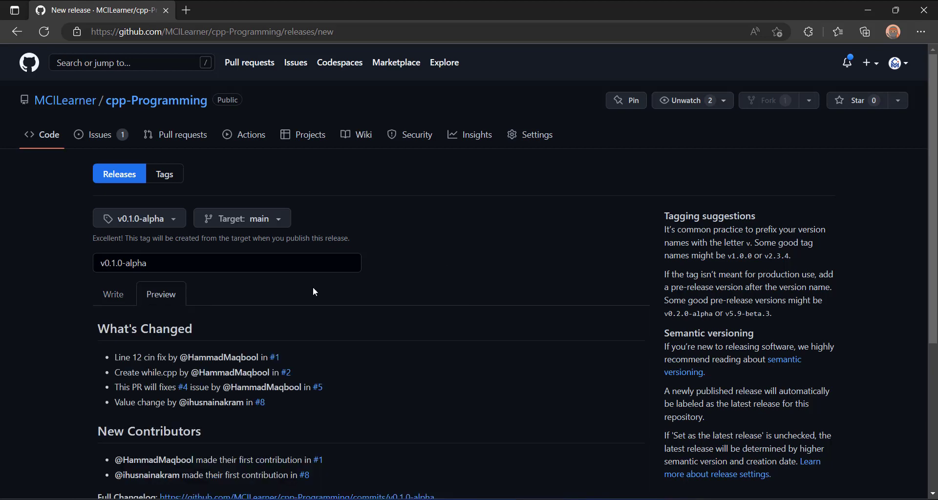
pyautogui.scroll(-2, 324, 317)
pyautogui.scroll(-1, 325, 318)
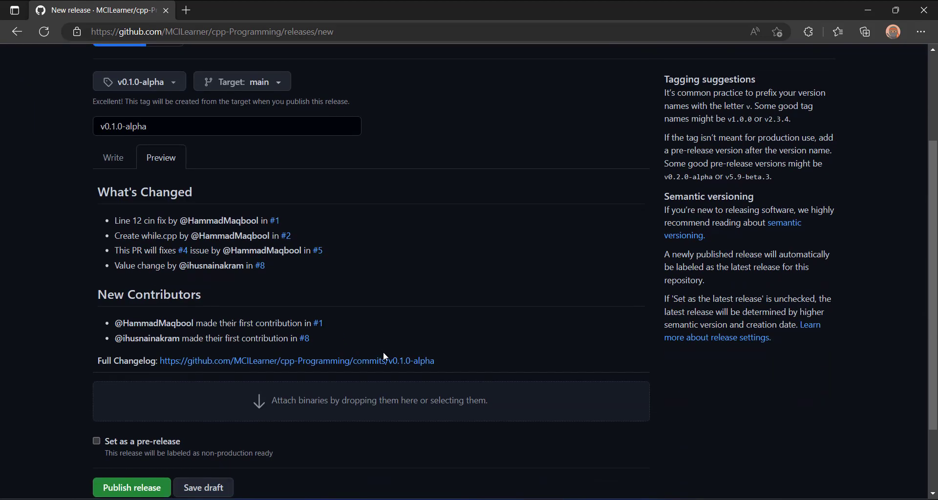
pyautogui.scroll(-2, 383, 352)
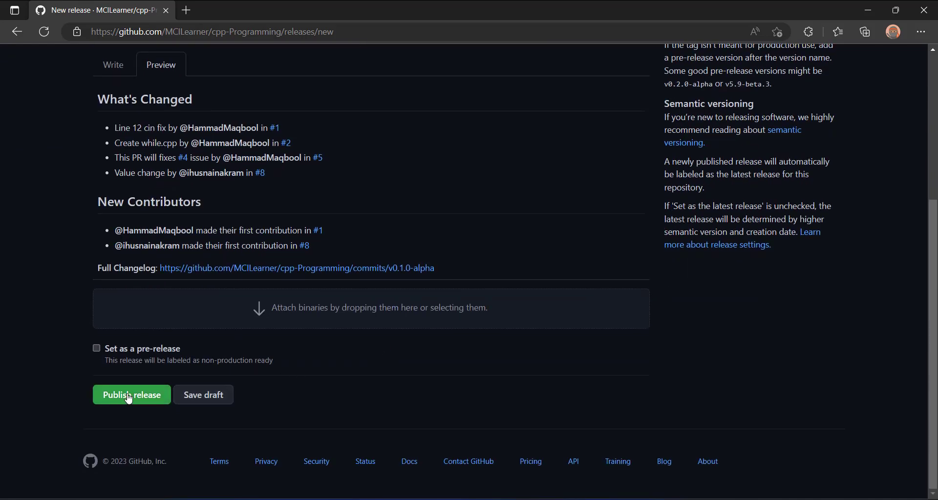
pyautogui.scroll(4, 357, 383)
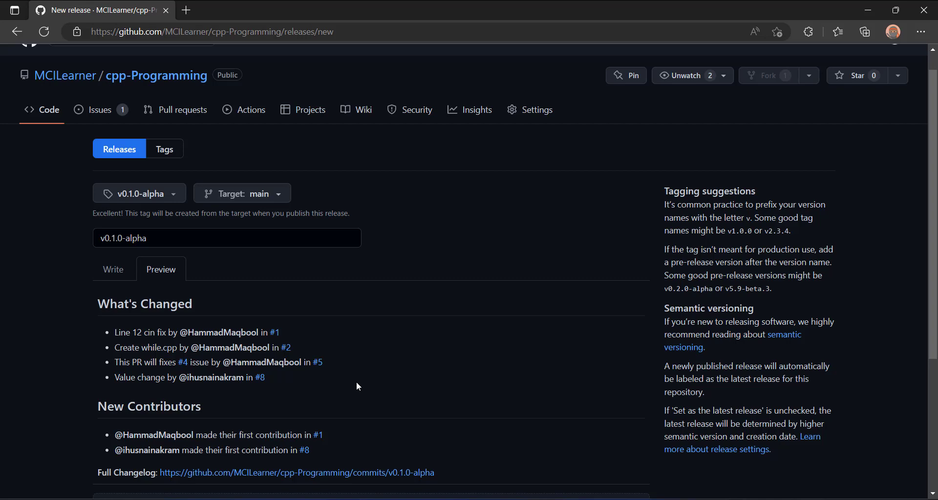
pyautogui.scroll(-2, 459, 375)
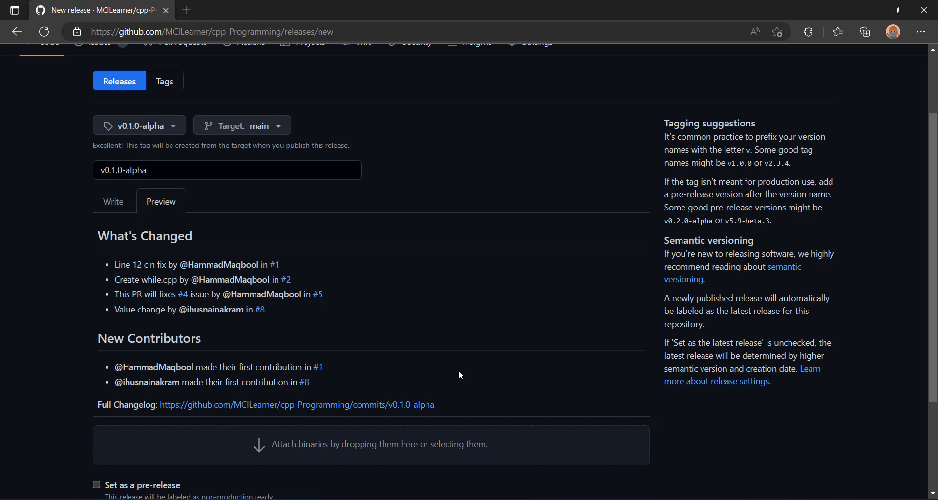
pyautogui.scroll(-2, 460, 376)
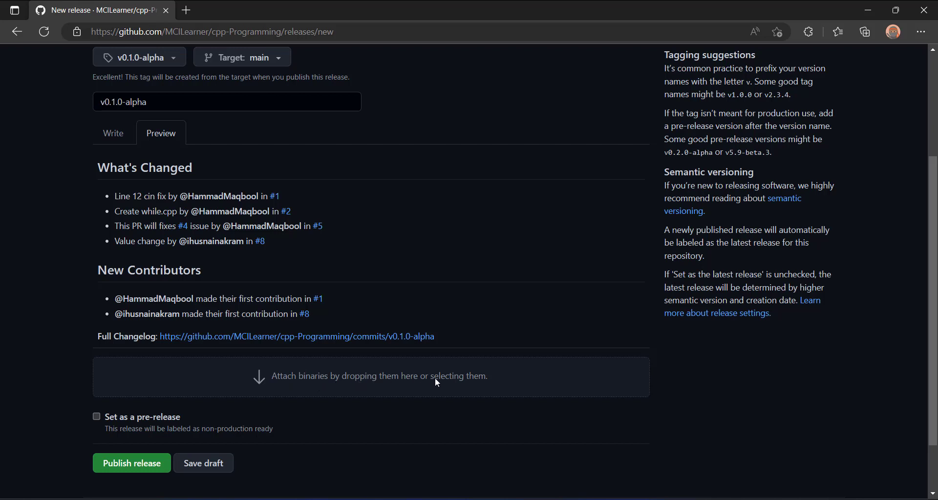
# Step: Open the file chooser for attaching binaries, cancel it without choosing a file, and publish the v0.1.0-alpha release
pyautogui.click(345, 371)
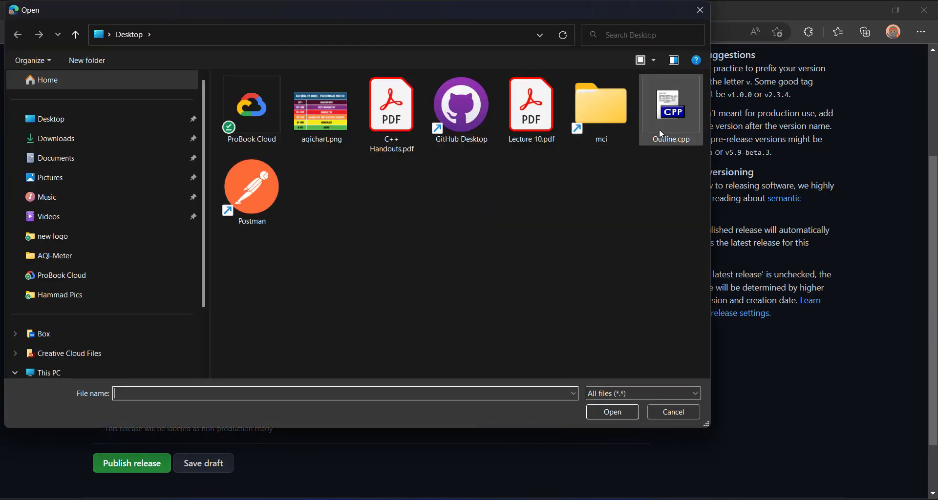
pyautogui.click(681, 412)
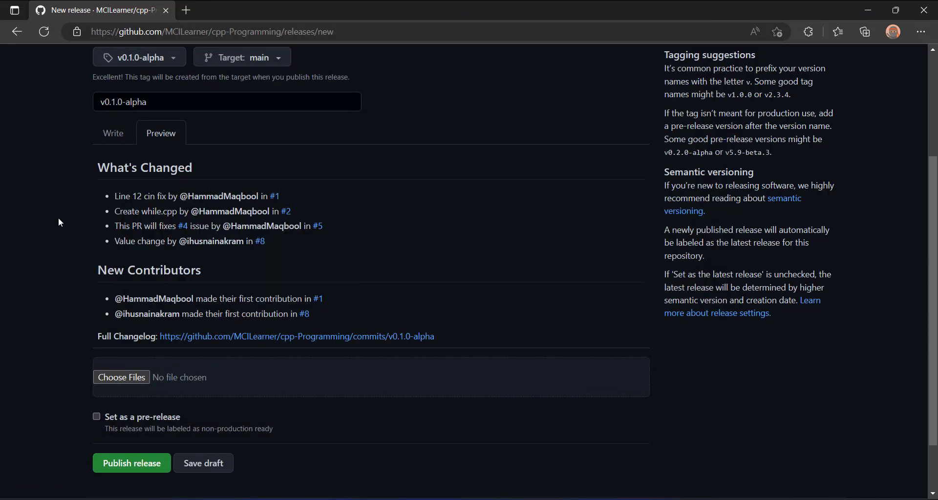
pyautogui.scroll(-2, 130, 291)
pyautogui.click(131, 394)
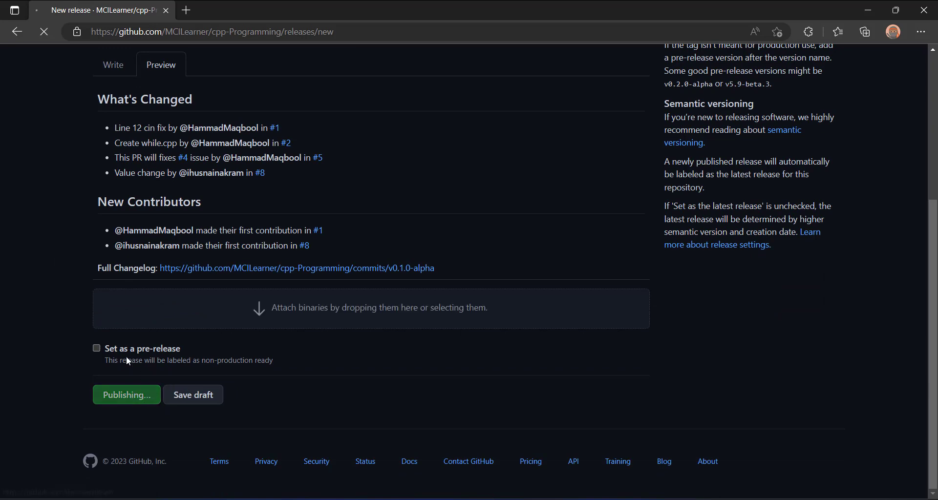
# Step: Review the published v0.1.0-alpha release page, from its change notes down to the contributors and source code assets
pyautogui.moveTo(132, 238)
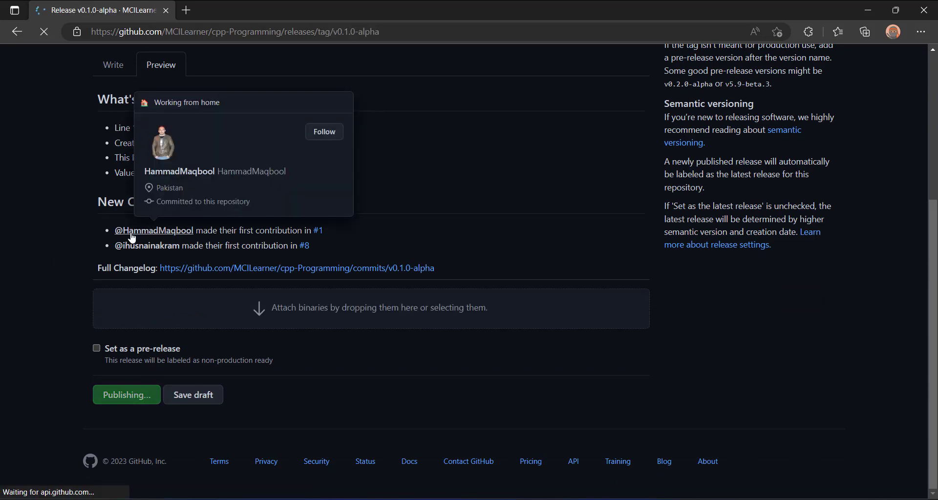
pyautogui.scroll(-3, 356, 221)
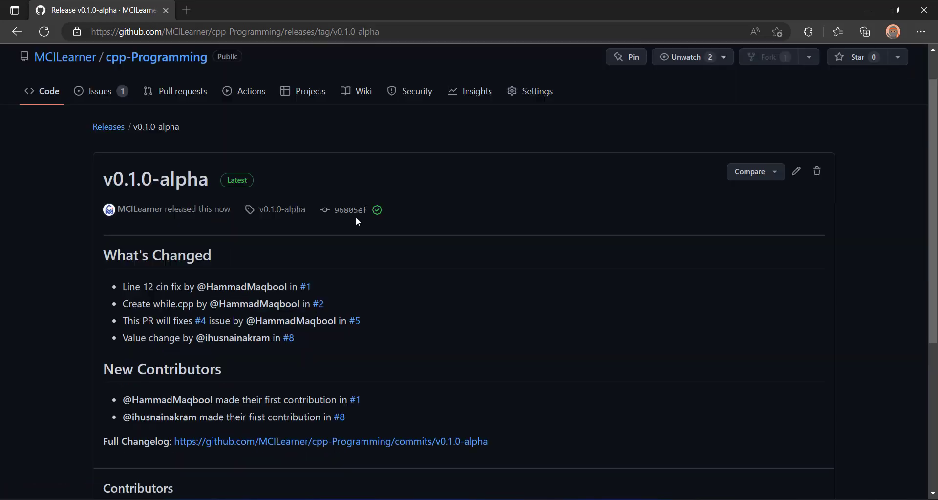
pyautogui.scroll(3, 366, 245)
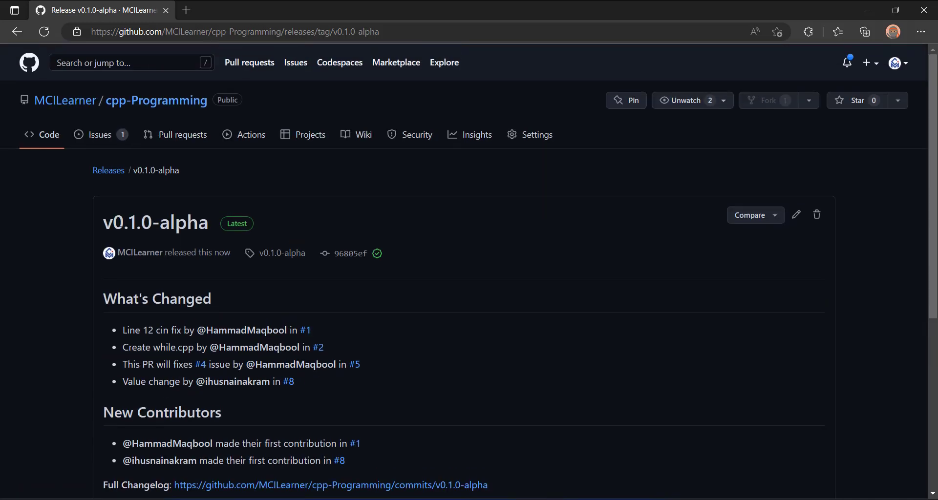
pyautogui.scroll(-4, 469, 273)
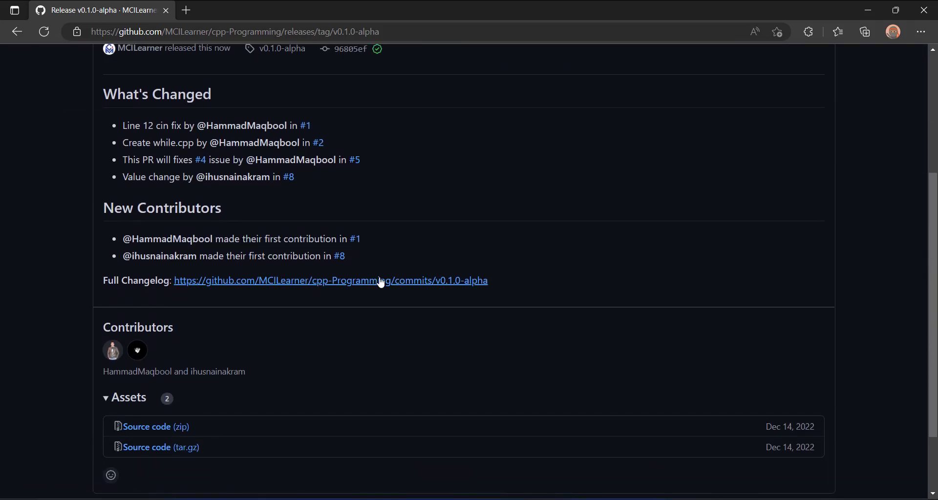
# Step: Reread the published release's change notes, contributors and source code archives, and collapse its assets list
pyautogui.scroll(3, 175, 348)
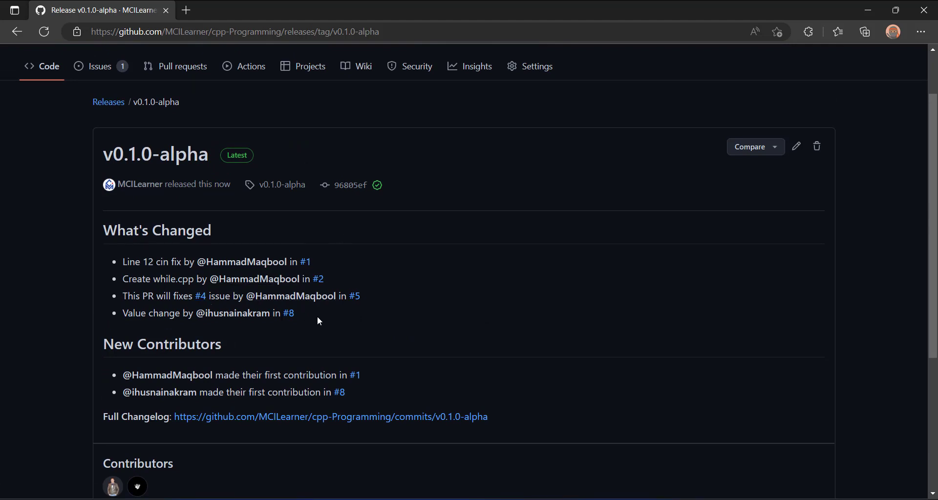
pyautogui.scroll(-1, 316, 313)
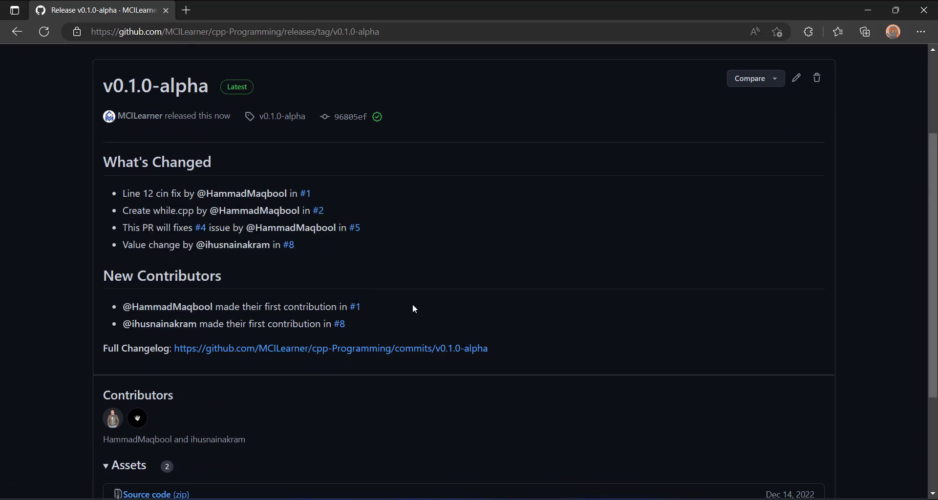
pyautogui.scroll(-1, 416, 308)
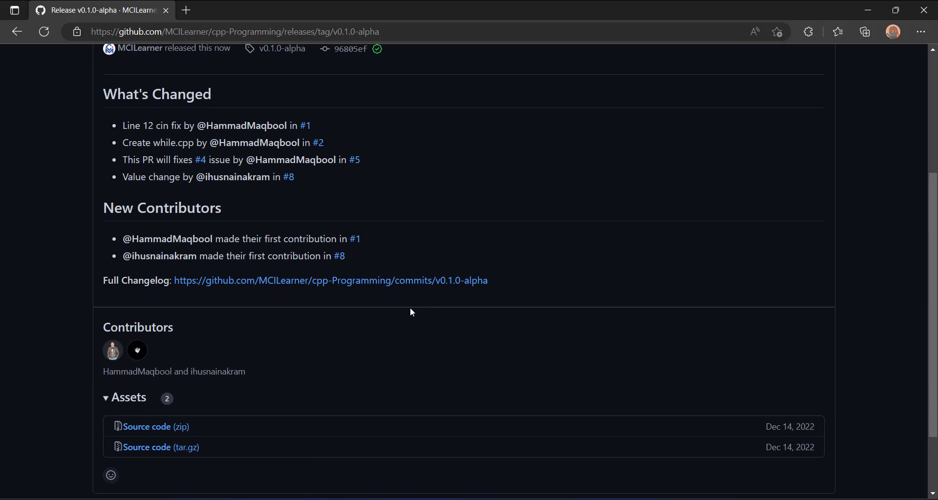
pyautogui.scroll(-2, 412, 313)
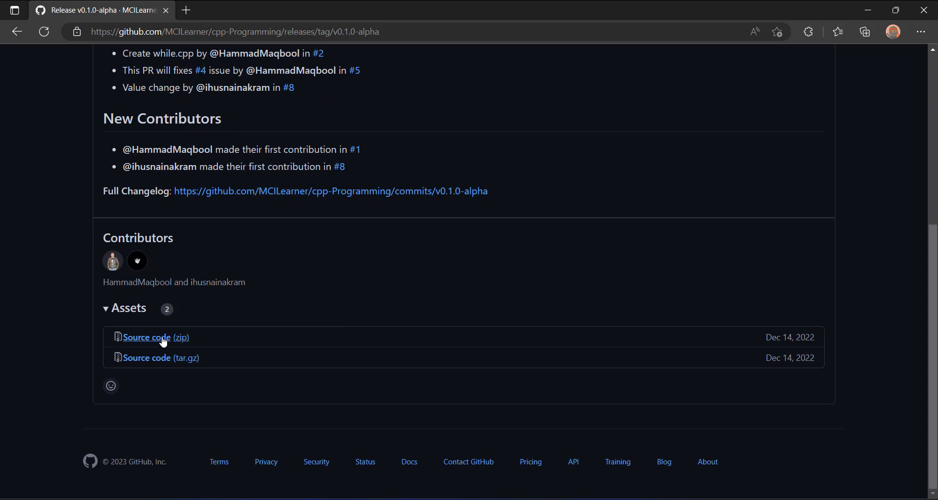
pyautogui.click(107, 309)
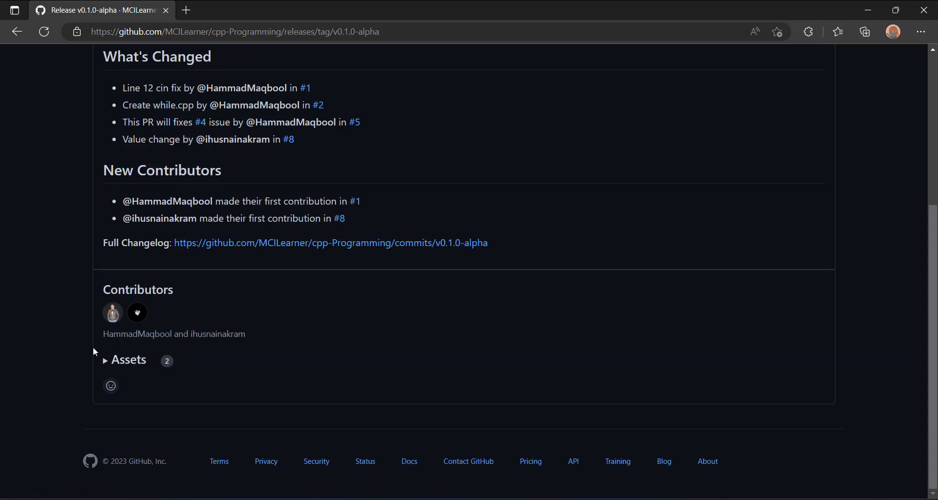
# Step: Open the repository's overview of all releases and look through the v0.1.0-alpha entry down to its assets
pyautogui.scroll(4, 462, 283)
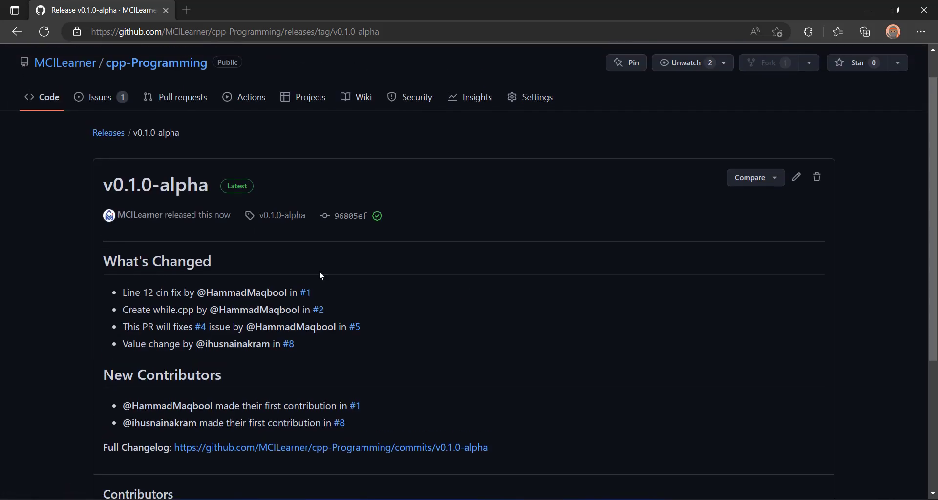
pyautogui.click(99, 136)
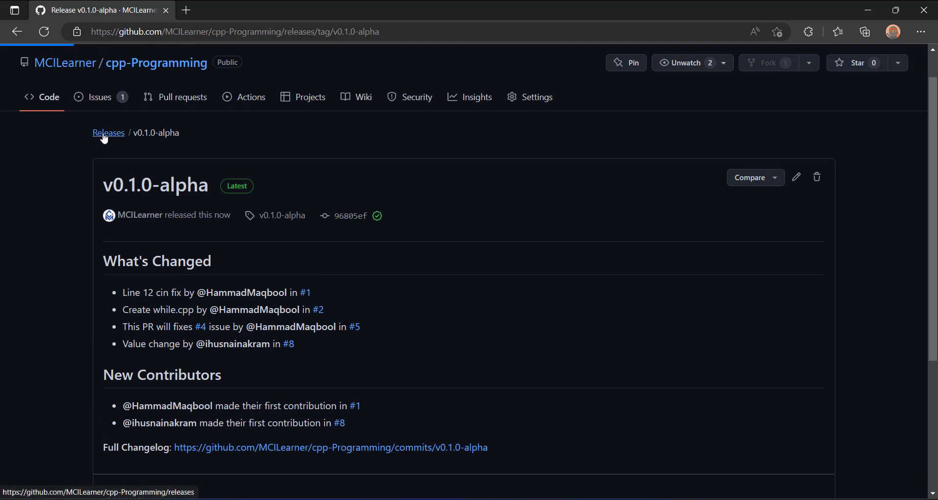
pyautogui.scroll(-4, 574, 237)
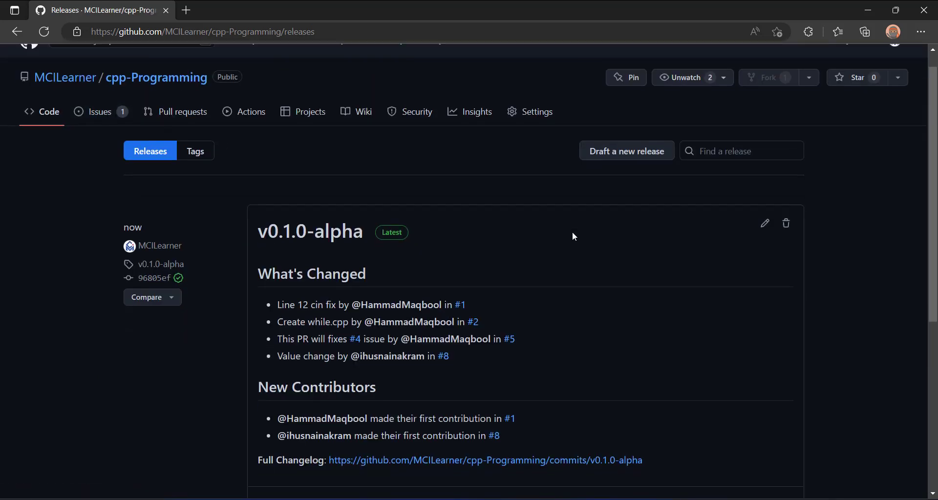
pyautogui.scroll(3, 575, 237)
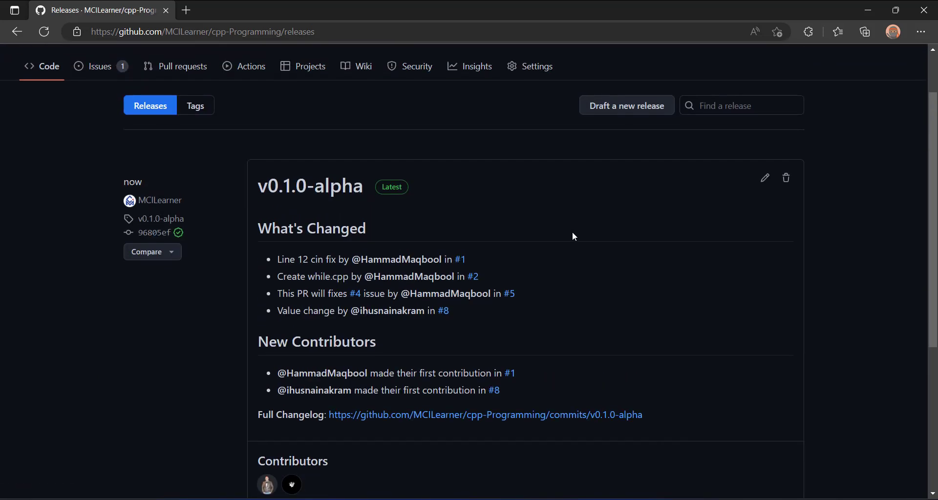
pyautogui.scroll(-4, 574, 236)
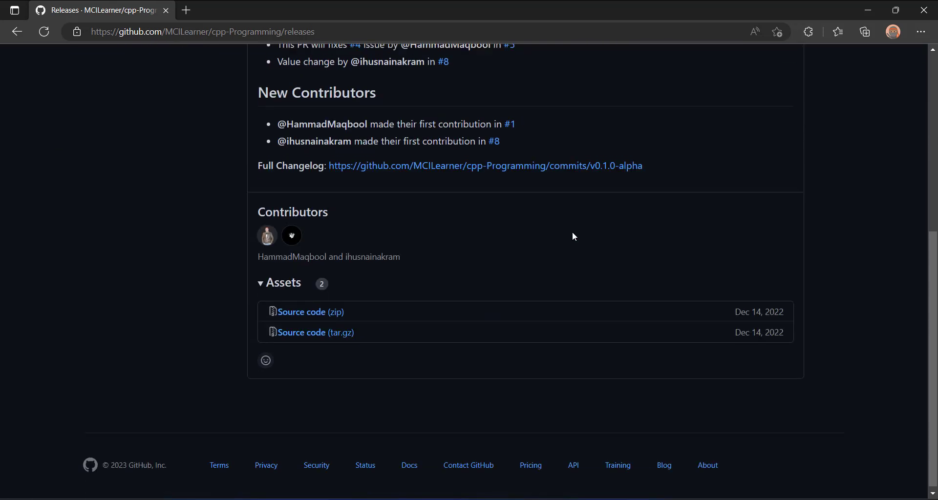
pyautogui.scroll(3, 573, 236)
pyautogui.scroll(2, 574, 237)
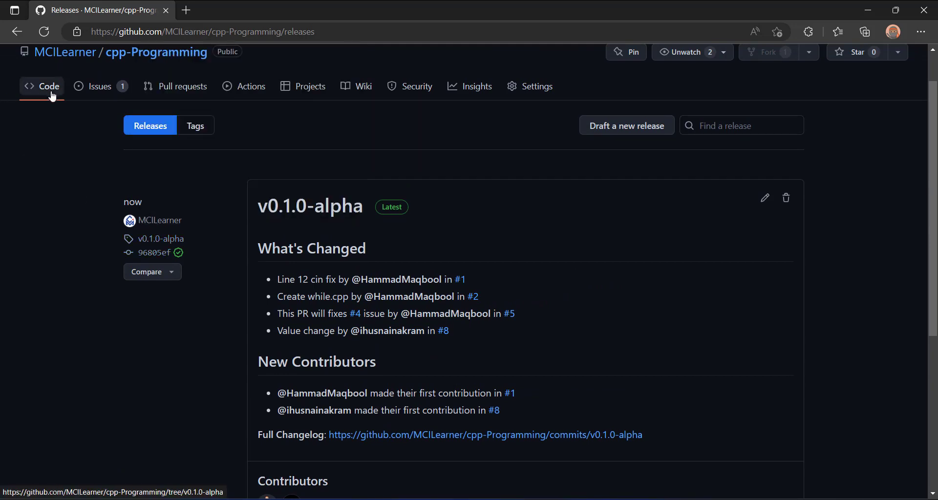
# Step: Return to the cpp-Programming repository's main page and check its releases section
pyautogui.click(163, 61)
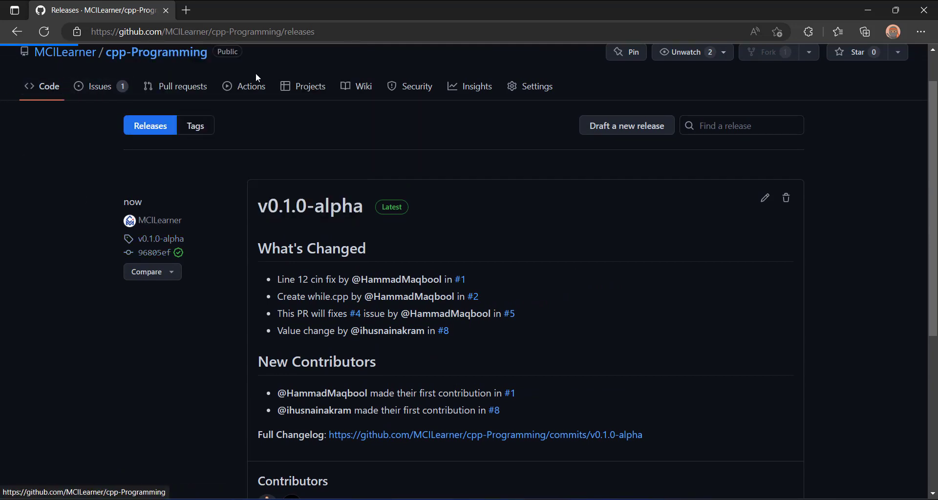
pyautogui.scroll(-3, 794, 235)
pyautogui.scroll(-1, 794, 235)
pyautogui.scroll(1, 700, 188)
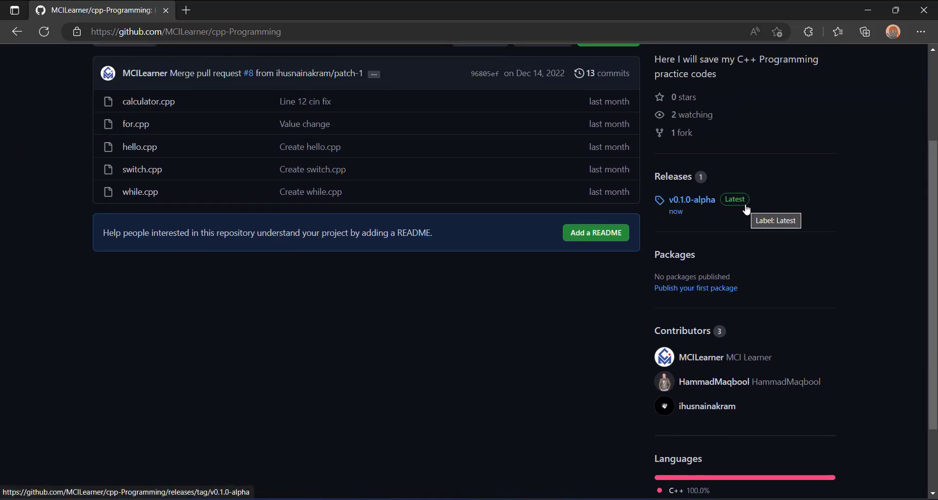
# Step: Open the v0.1.0-alpha release from the repository's main page and examine its notes, contributors and assets
pyautogui.click(701, 206)
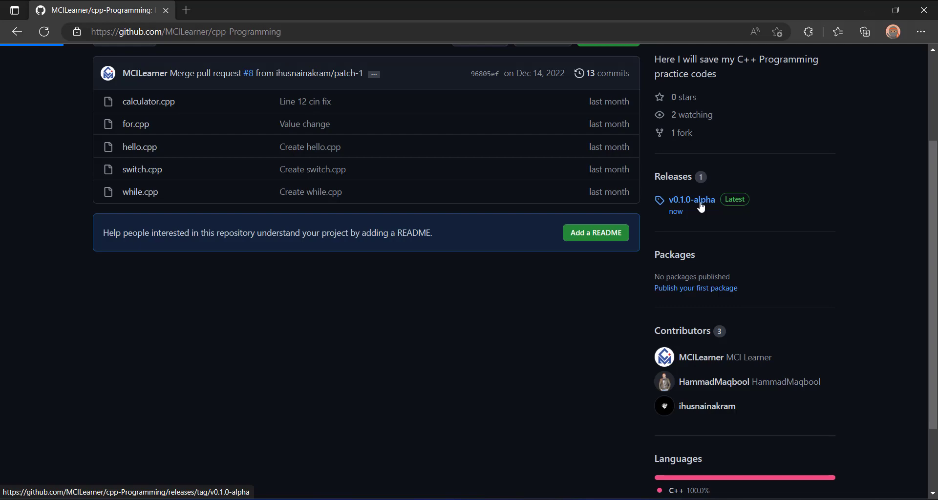
pyautogui.scroll(-3, 327, 233)
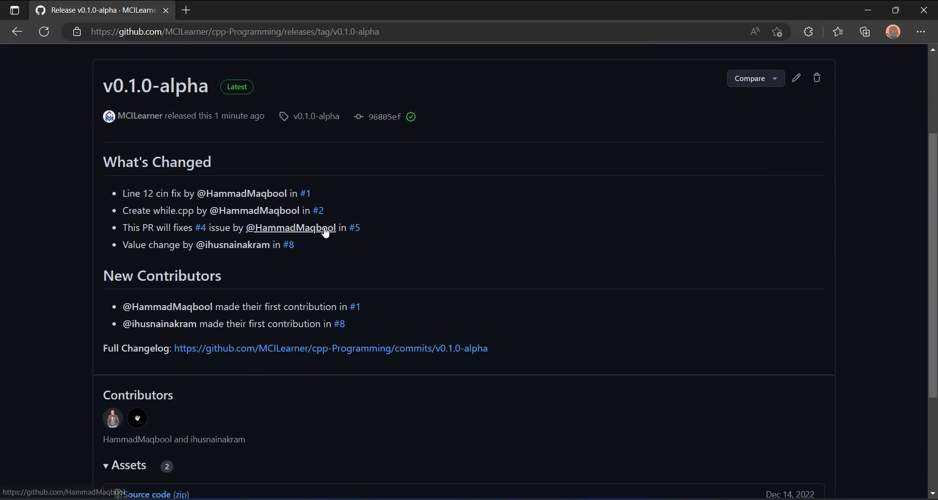
pyautogui.scroll(-3, 327, 232)
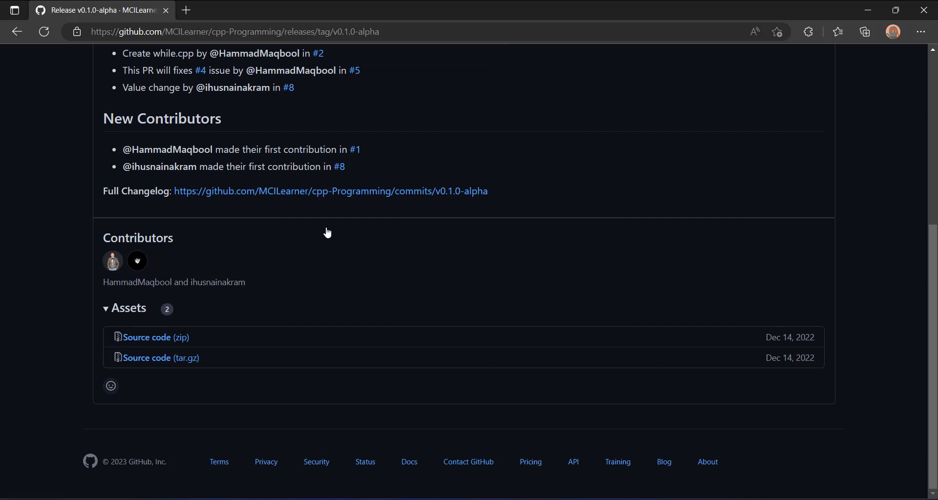
pyautogui.scroll(6, 380, 232)
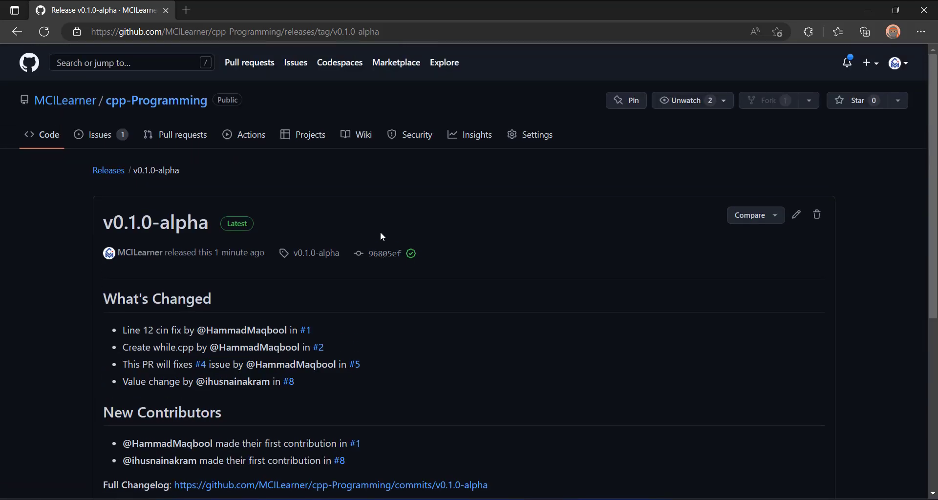
pyautogui.scroll(-1, 380, 232)
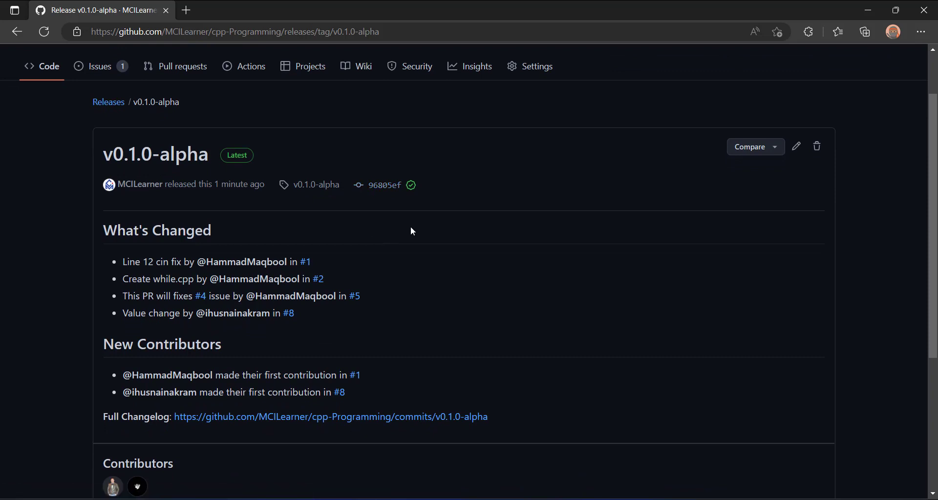
pyautogui.scroll(1, 412, 232)
pyautogui.scroll(-5, 413, 225)
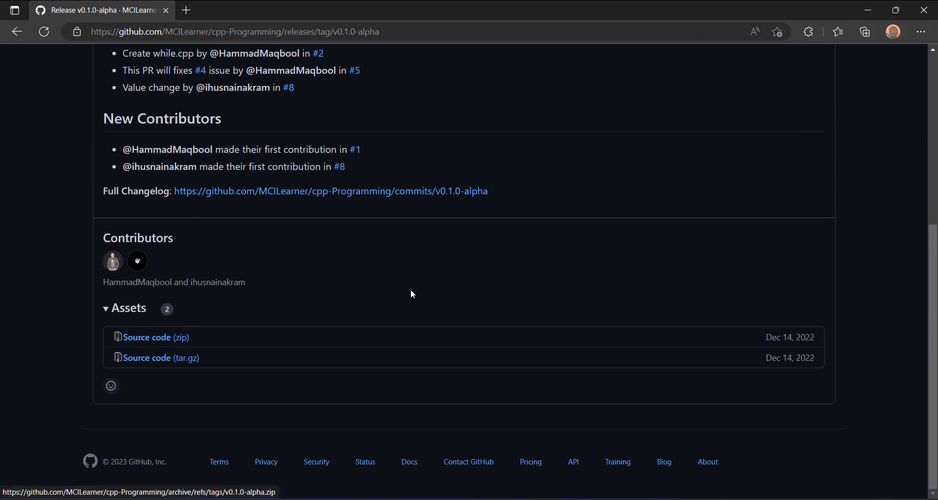
pyautogui.scroll(3, 410, 288)
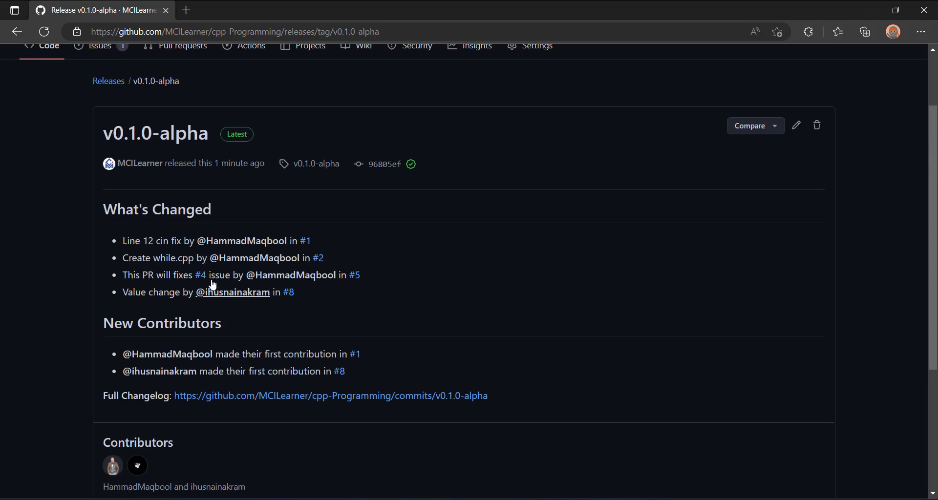
pyautogui.scroll(2, 213, 274)
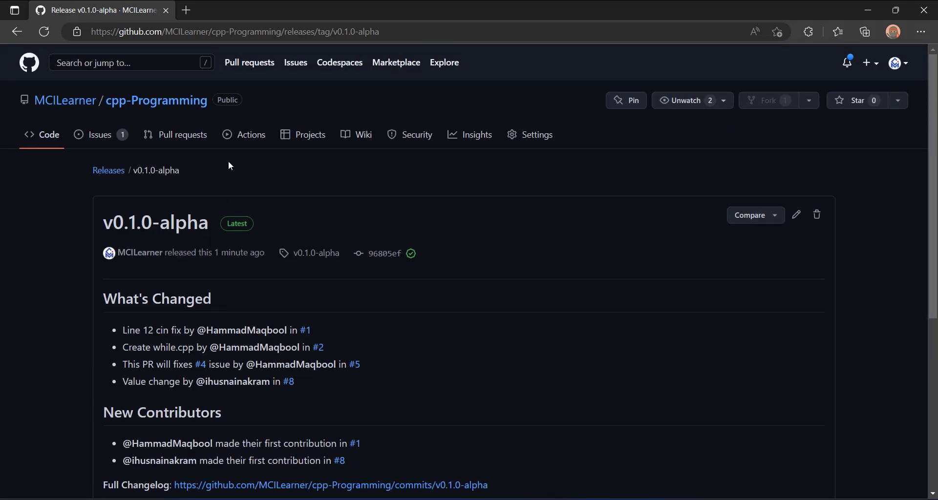
# Step: Open the GitHub profile of the release's first listed contributor in a new browser tab
pyautogui.click(194, 9)
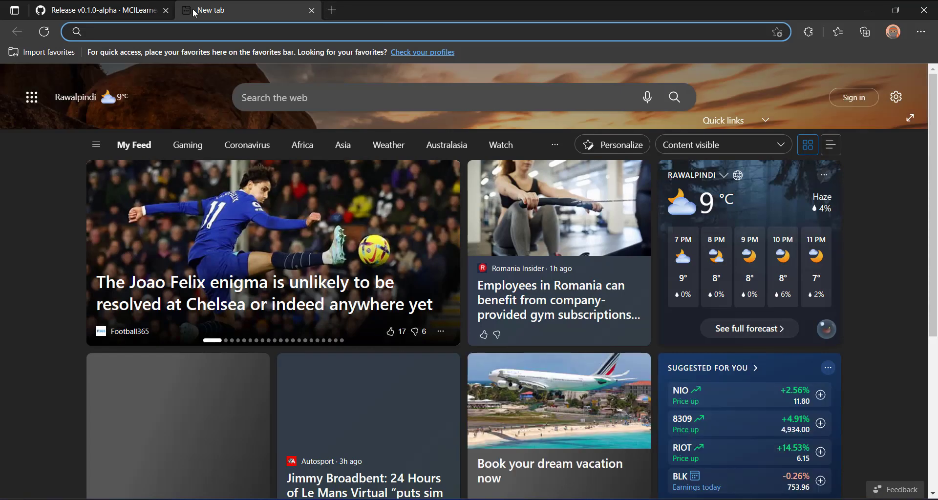
pyautogui.write('Githu')
pyautogui.press('BackSpace')
pyautogui.write('it')
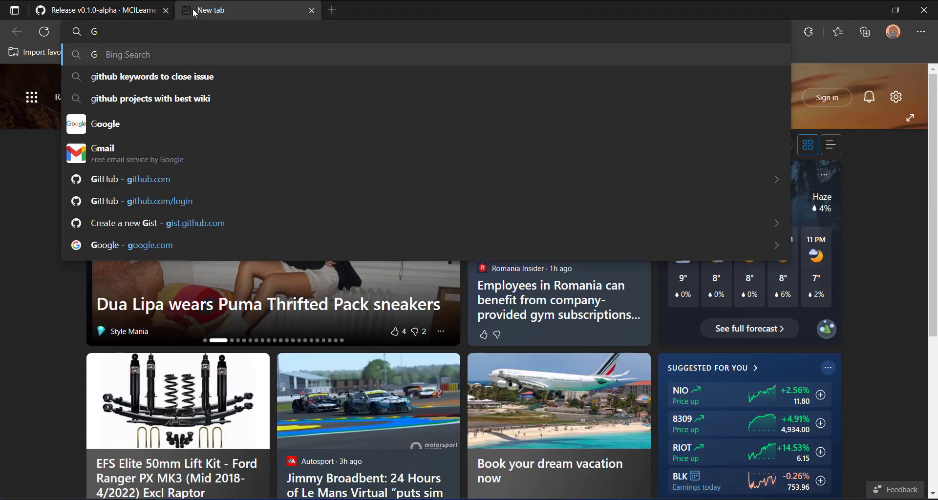
pyautogui.write('hub.com/')
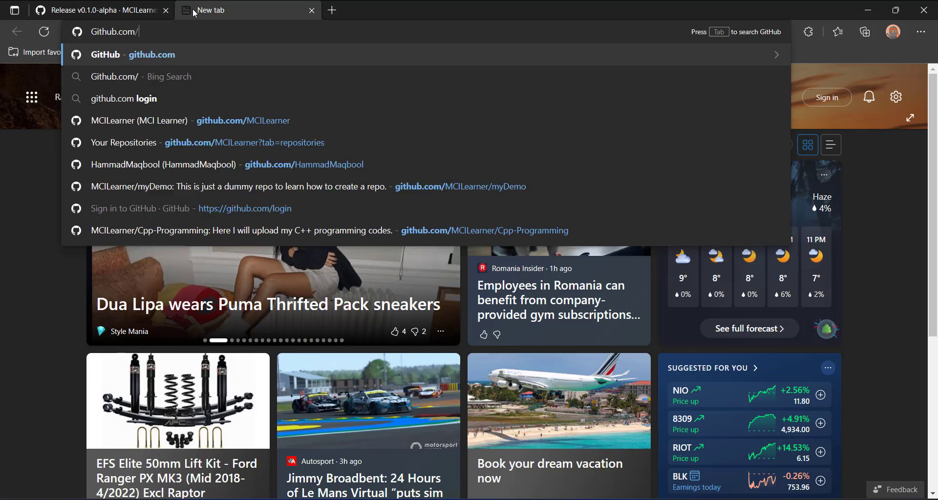
pyautogui.write('HammadMaqbool')
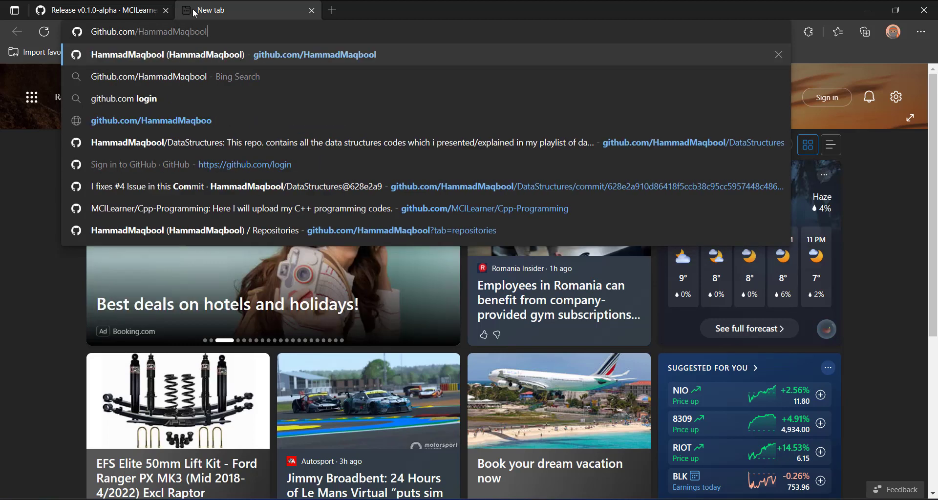
pyautogui.press('Return')
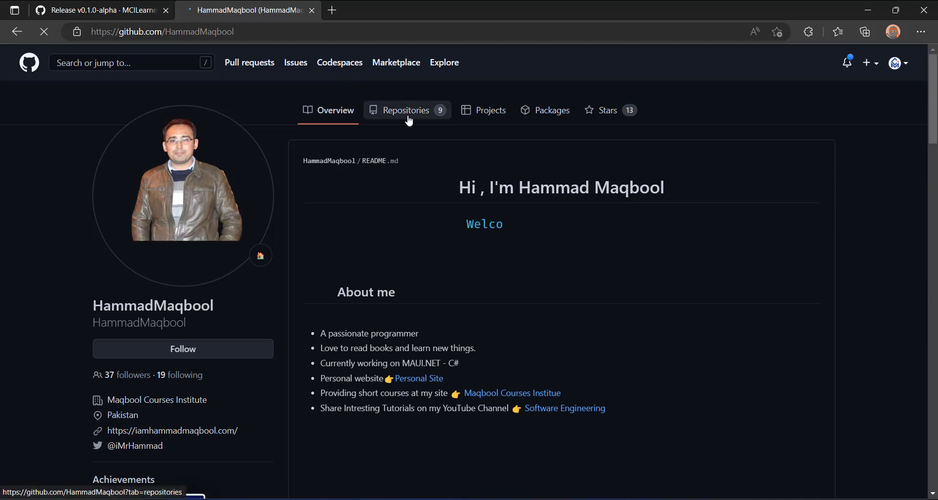
# Step: Open the AQI-Meter repository from the profile's repositories and read its README, including release details, features and screenshots
pyautogui.click(409, 111)
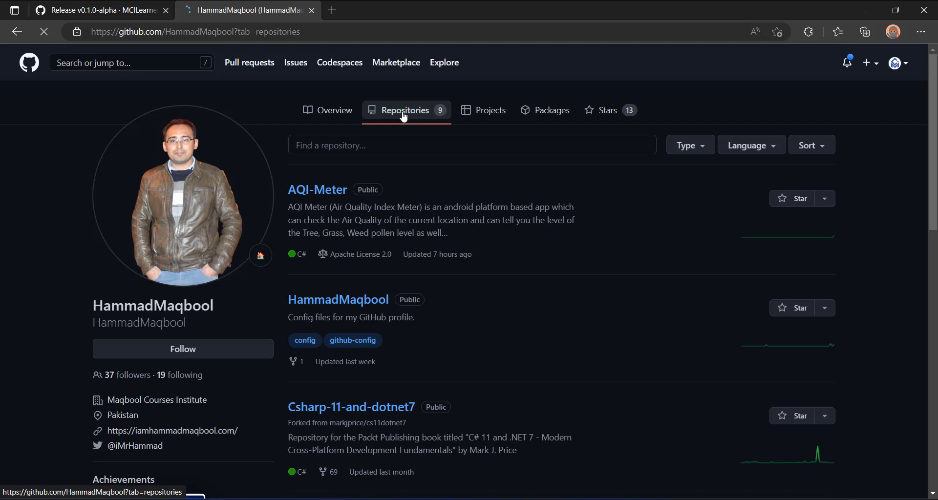
pyautogui.click(317, 194)
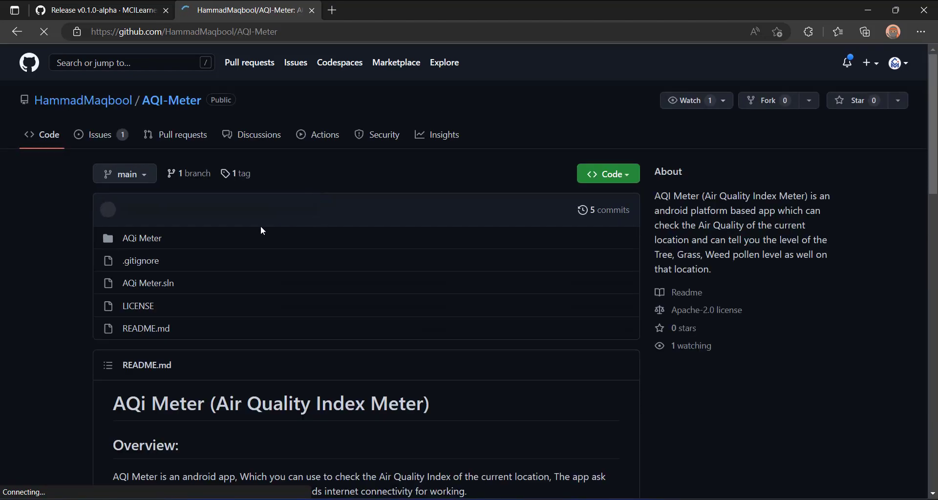
pyautogui.scroll(-1, 262, 229)
pyautogui.scroll(-15, 262, 229)
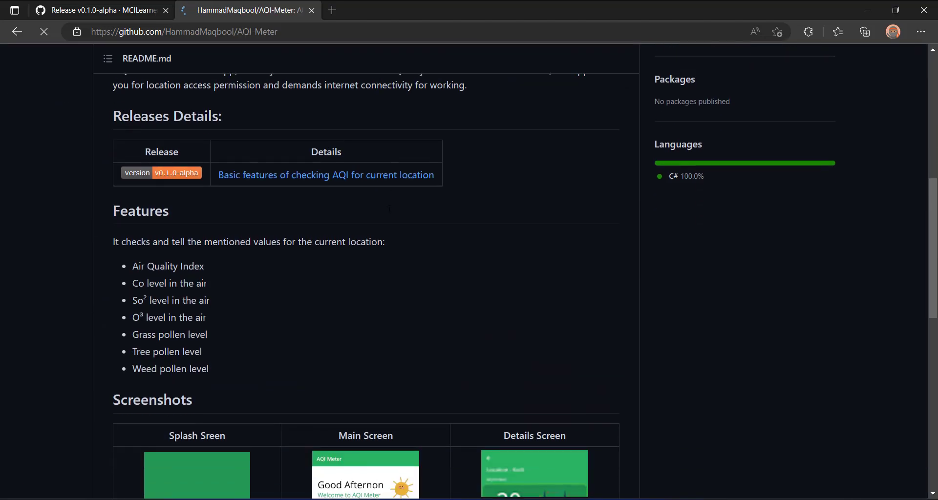
pyautogui.scroll(10, 390, 213)
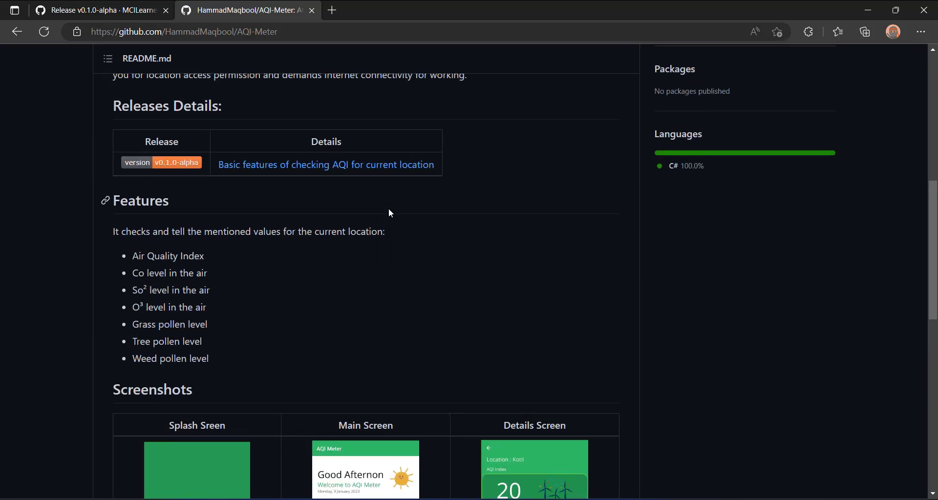
pyautogui.scroll(3, 390, 212)
pyautogui.scroll(-3, 411, 205)
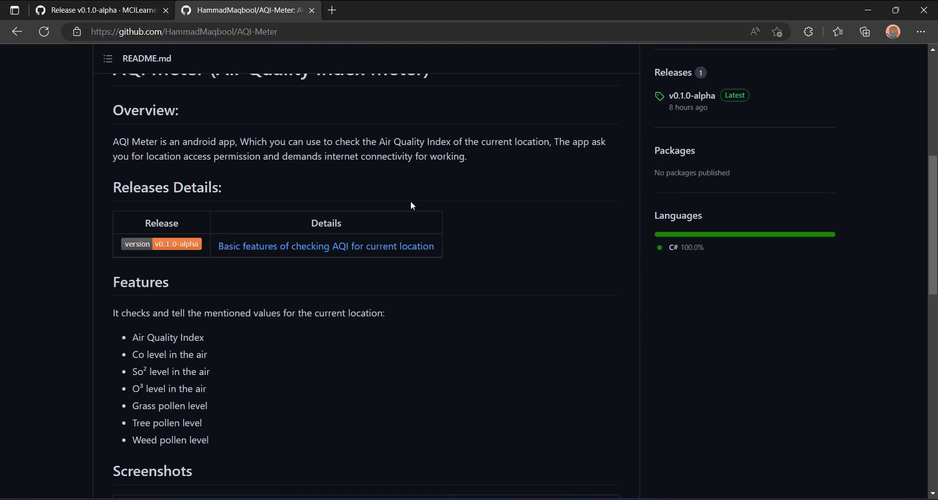
pyautogui.scroll(-5, 410, 205)
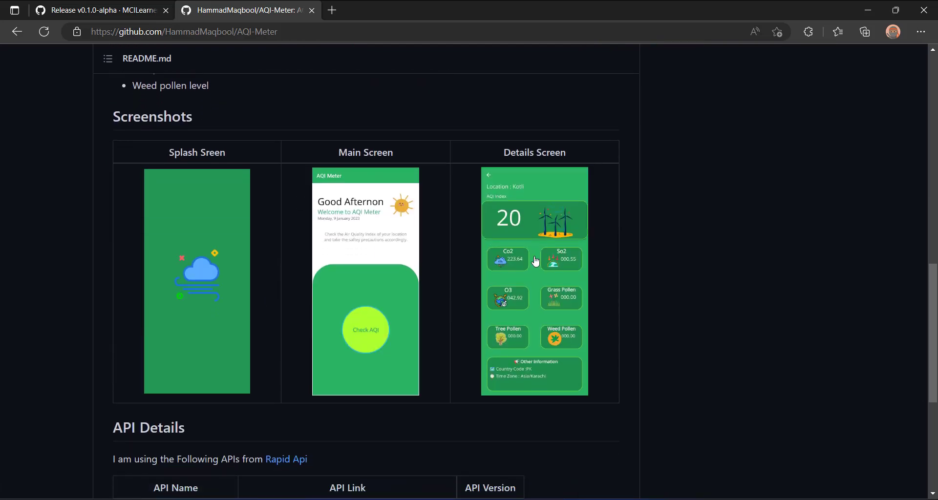
# Step: Open the v0.1.0-alpha release of the AQI-Meter repository
pyautogui.scroll(1, 536, 261)
pyautogui.scroll(10, 536, 261)
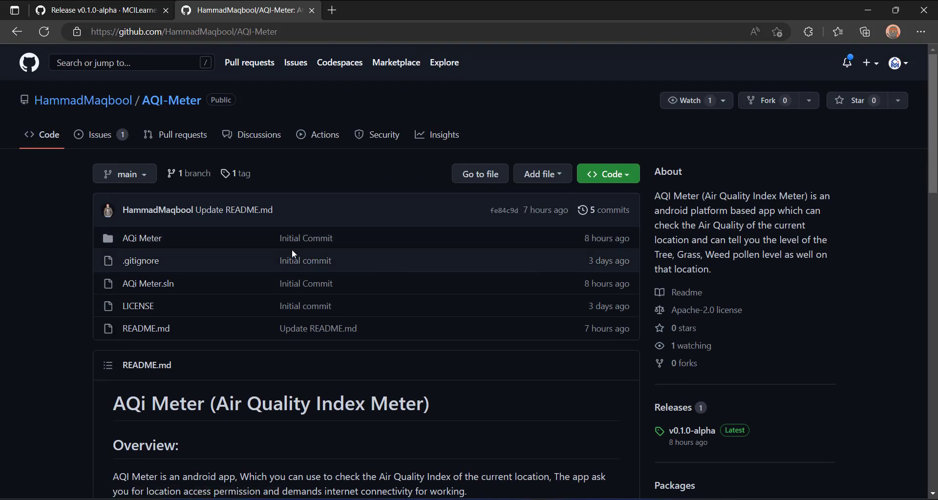
pyautogui.scroll(-3, 540, 222)
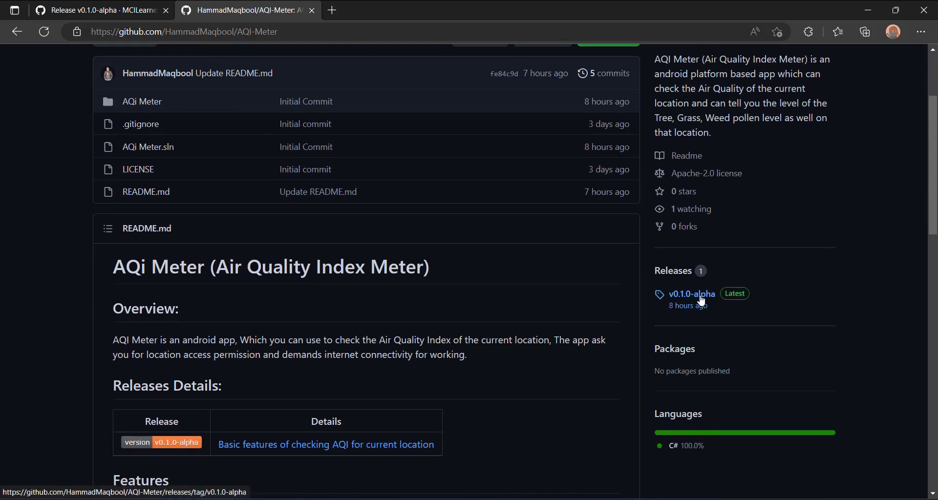
pyautogui.click(699, 300)
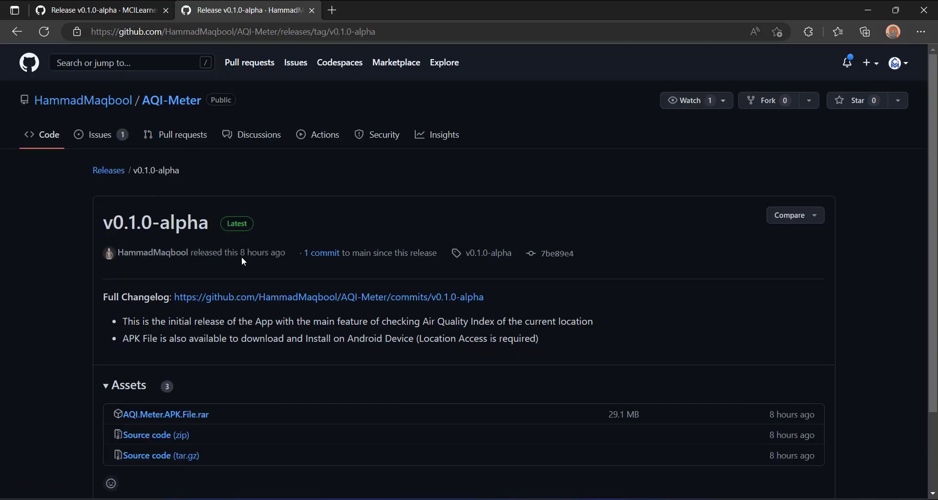
# Step: Examine the AQI-Meter v0.1.0-alpha release's changelog link, description notes and downloadable assets, including the APK archive and source code files
pyautogui.scroll(-2, 465, 241)
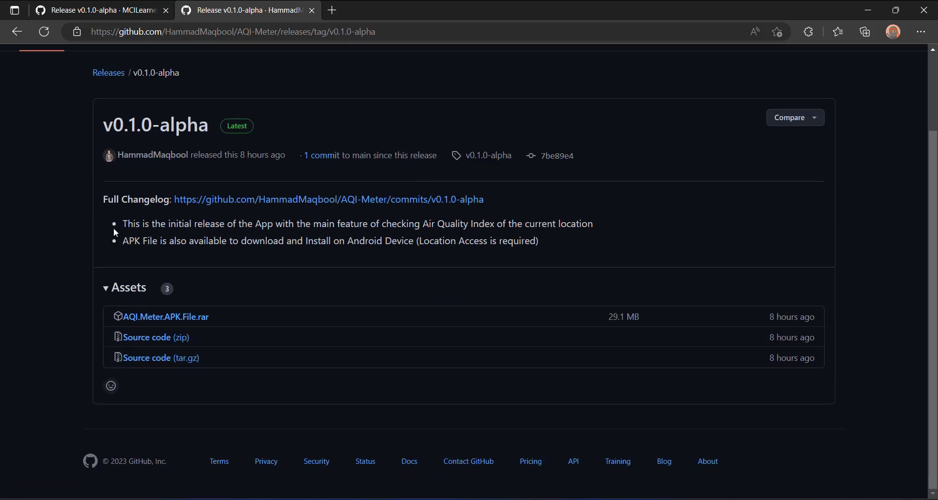
pyautogui.moveTo(124, 225); pyautogui.dragTo(636, 241)
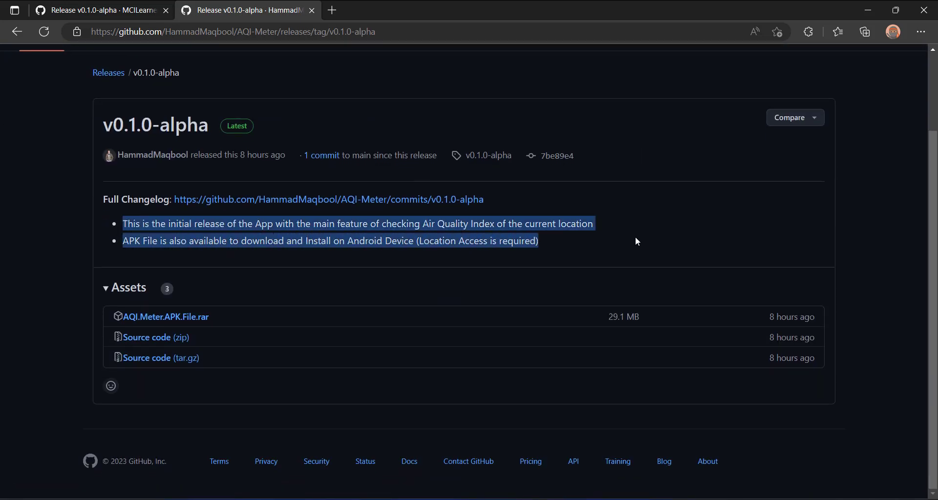
pyautogui.click(541, 212)
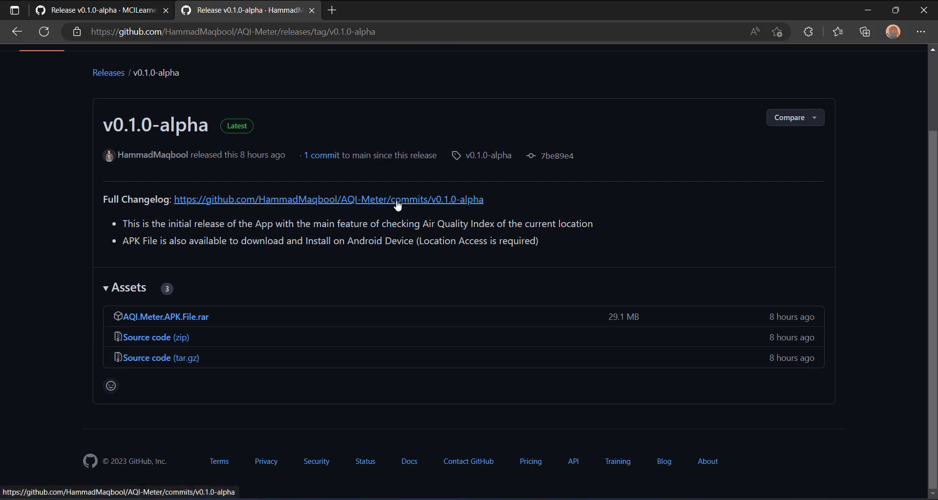
pyautogui.scroll(2, 373, 203)
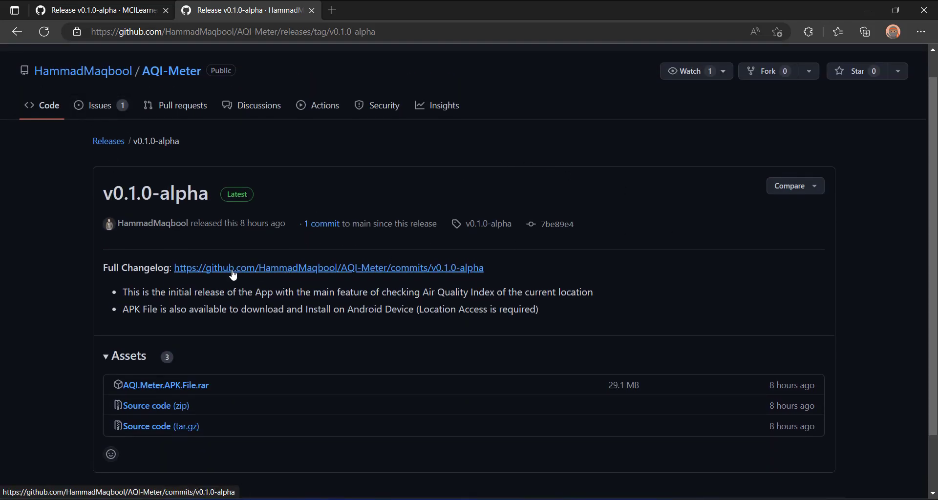
pyautogui.scroll(-2, 420, 271)
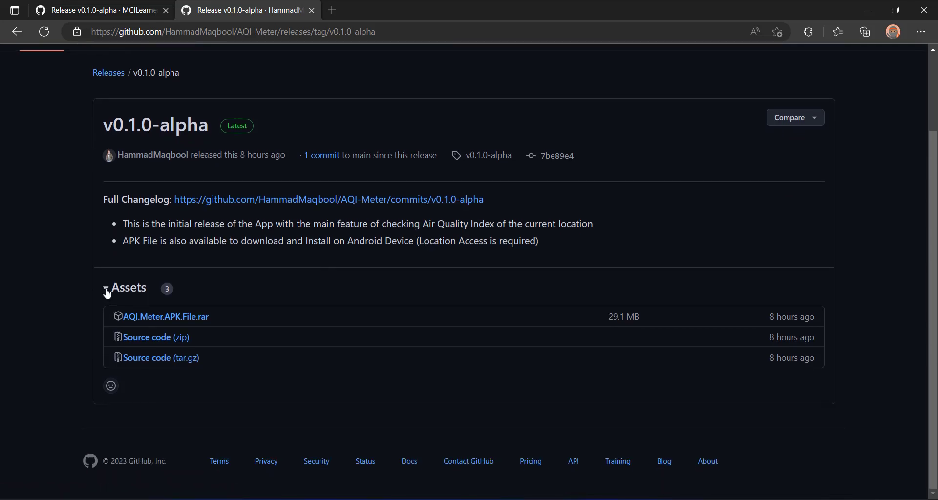
pyautogui.click(106, 289)
pyautogui.click(107, 361)
pyautogui.scroll(2, 454, 299)
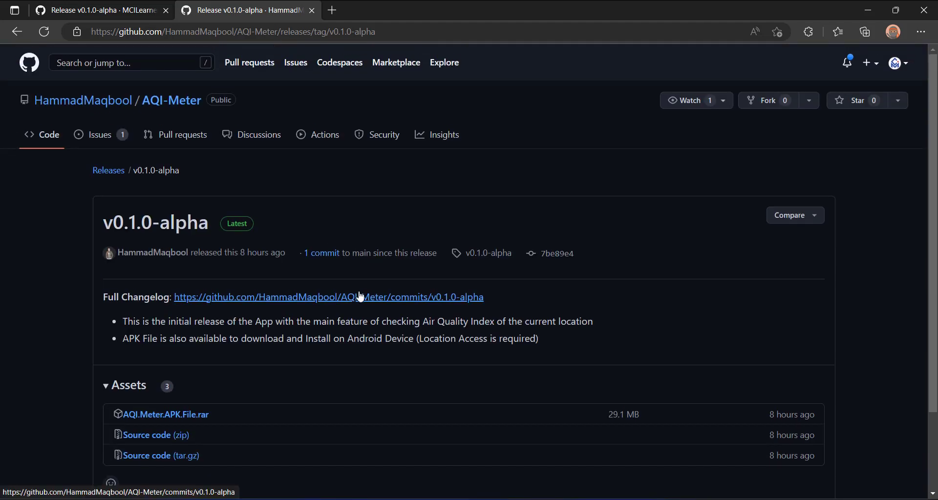
pyautogui.scroll(-2, 360, 296)
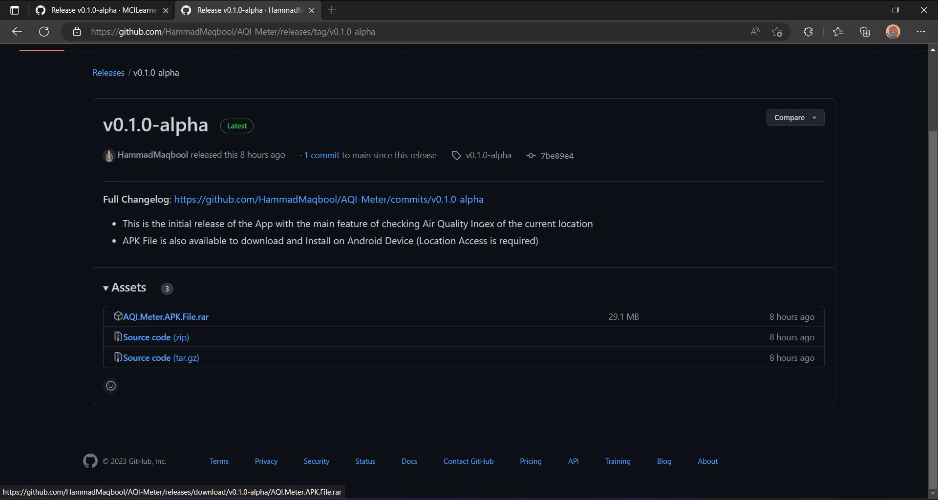
pyautogui.scroll(2, 589, 214)
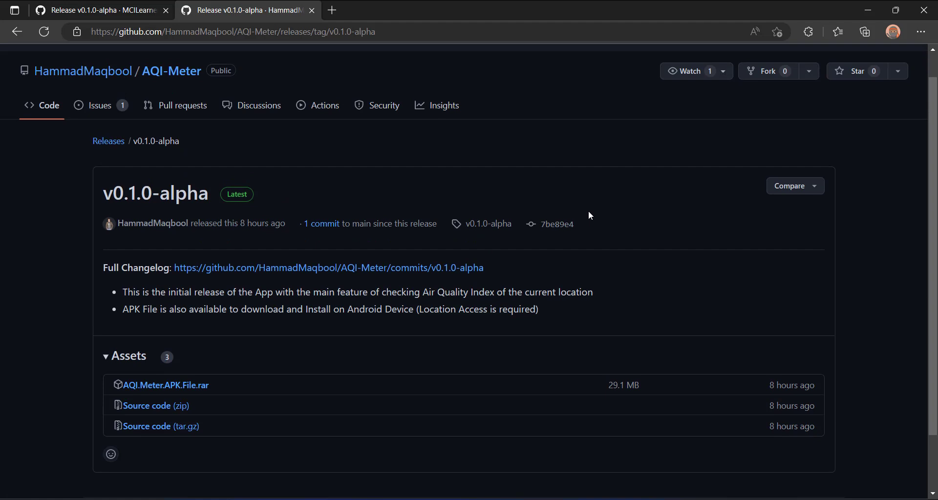